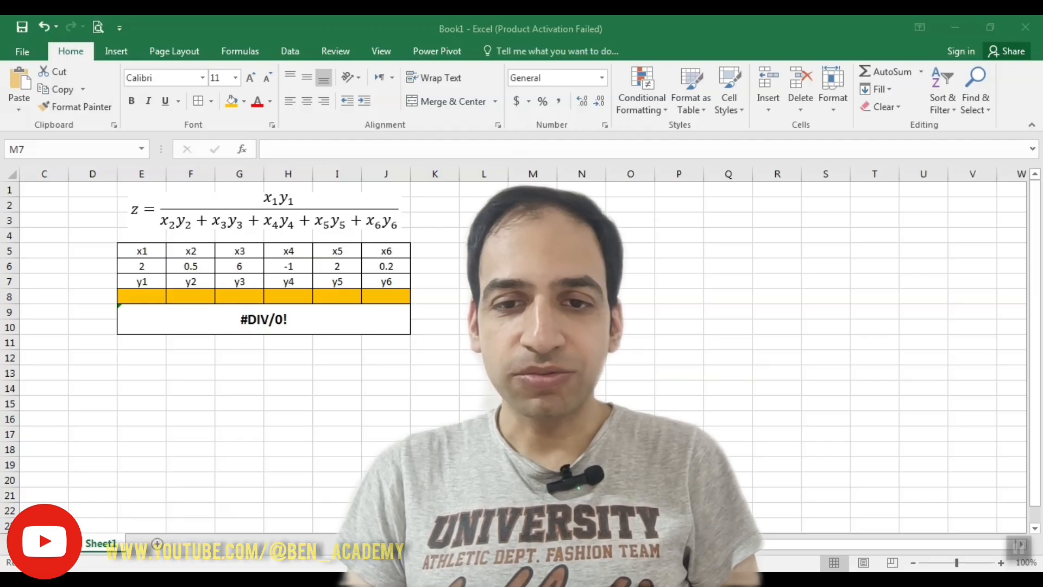
Check in the Excel Add-ins list of the program options that the Solver Add-in is enabled, then leave the list without changes
click(480, 319)
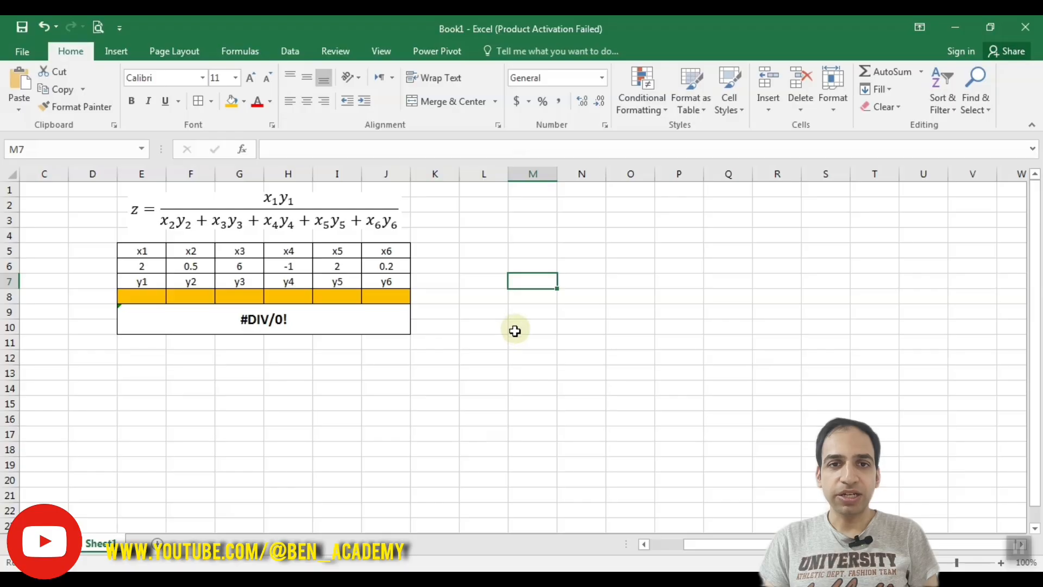
click(290, 51)
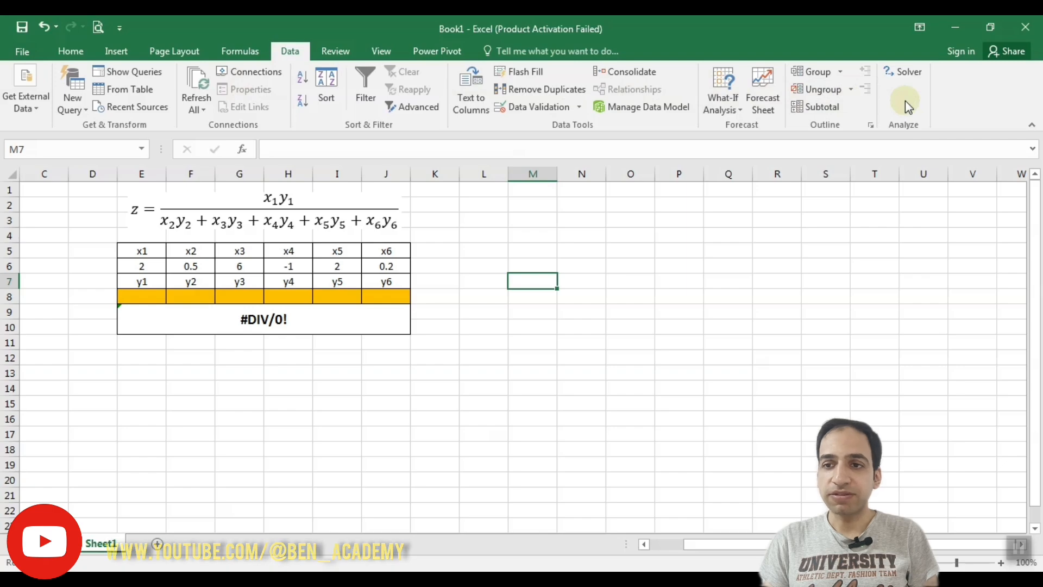
click(24, 54)
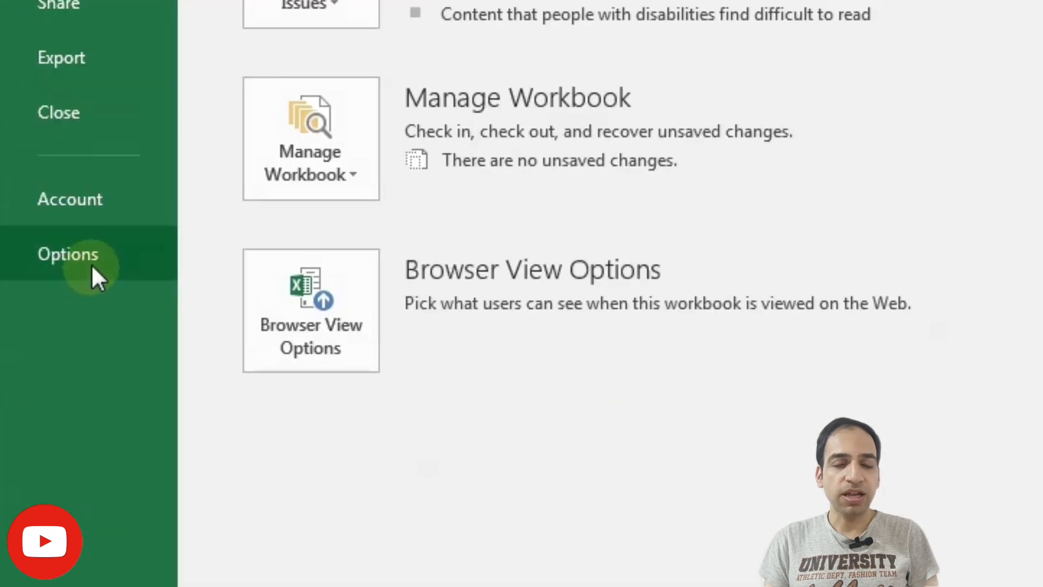
click(46, 396)
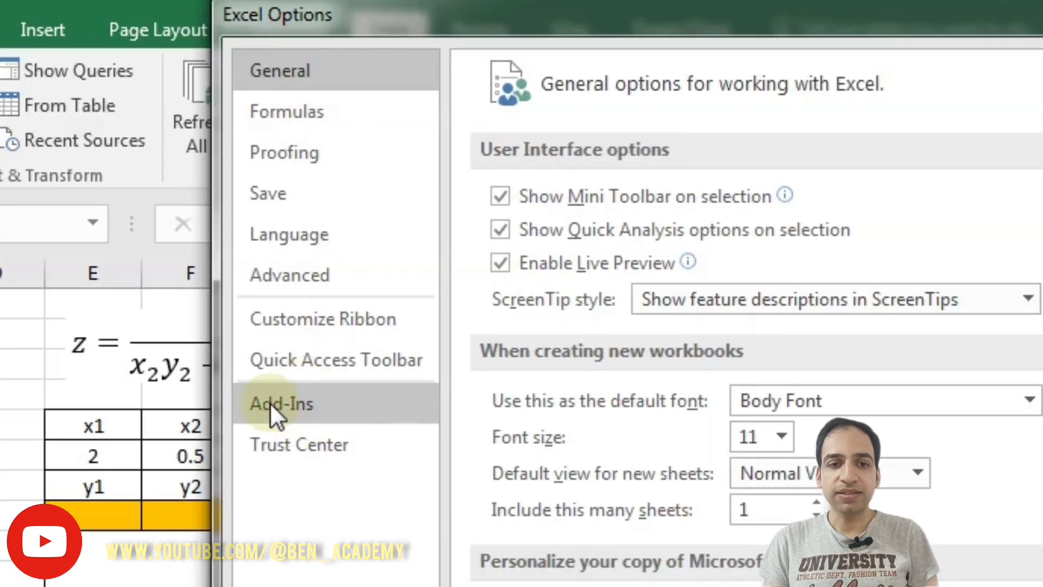
click(311, 406)
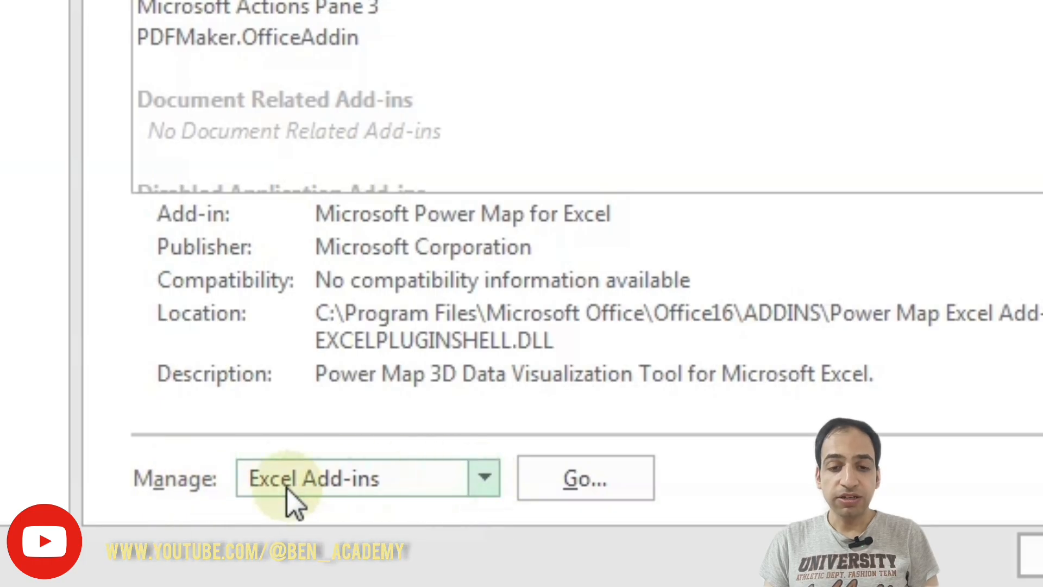
click(485, 478)
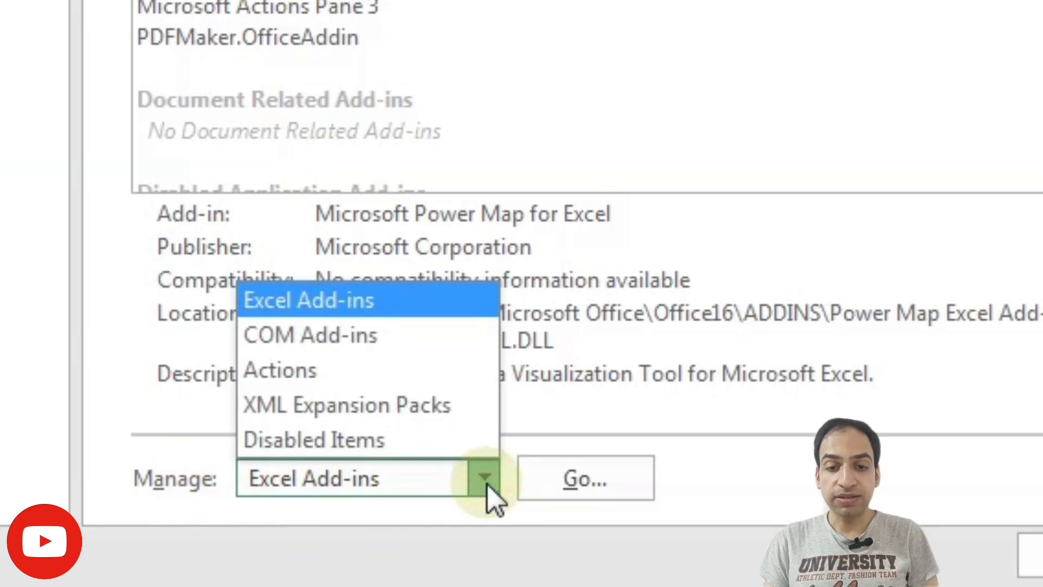
click(360, 300)
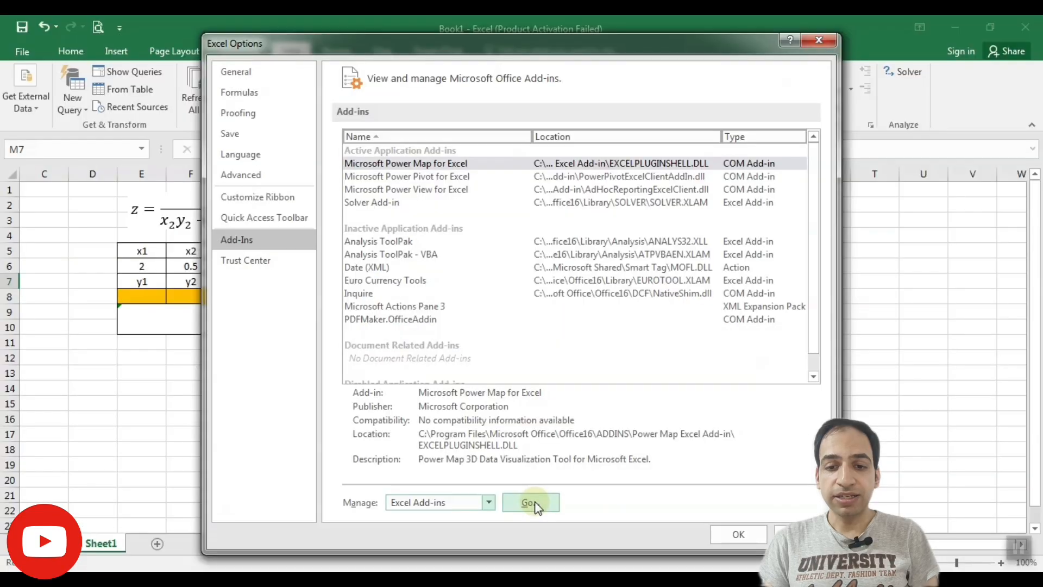
click(535, 502)
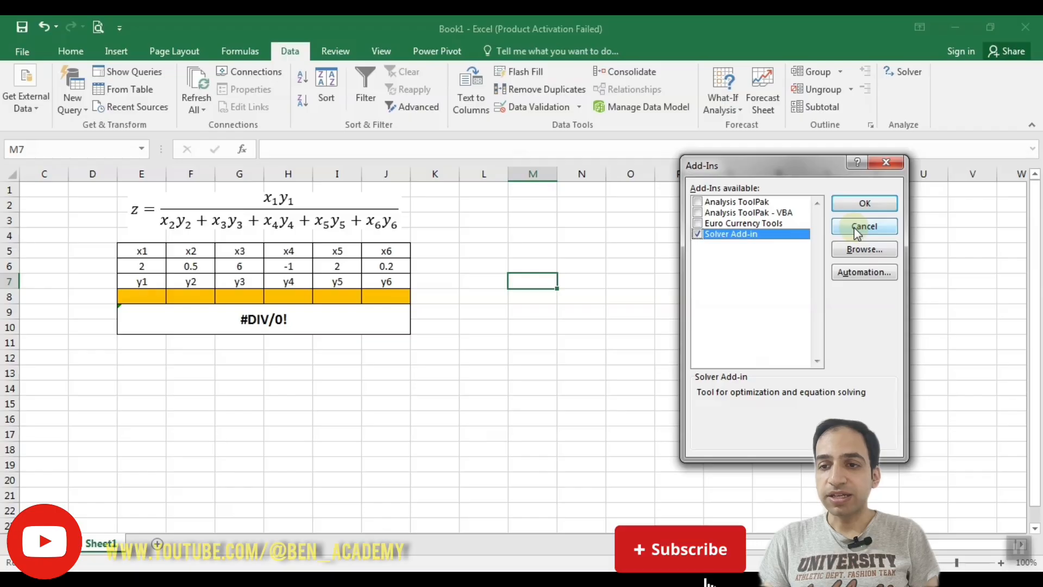
click(854, 227)
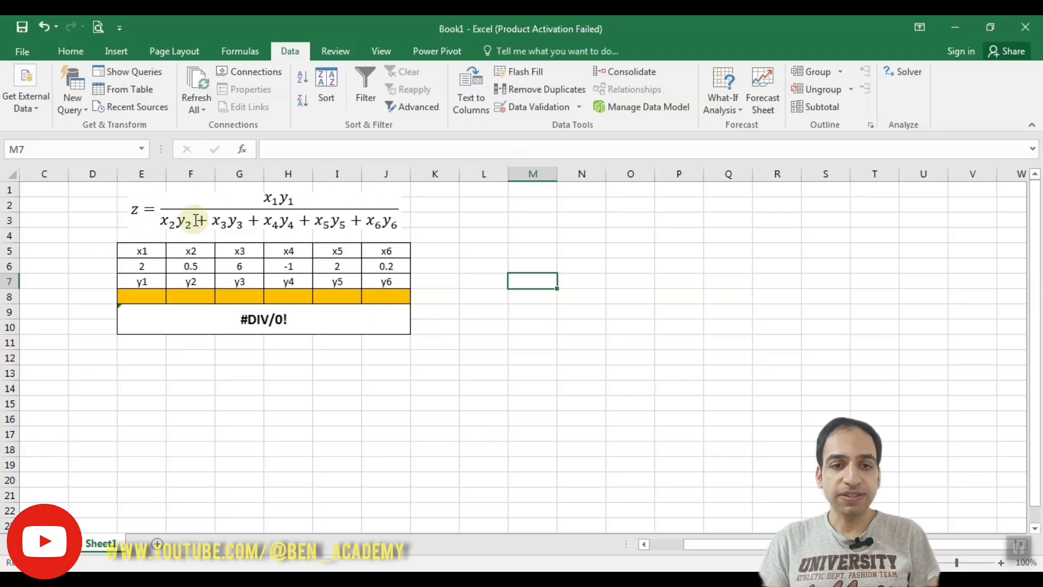
Examine the x values, the y labels, the orange y cells and the z formula in merged cell E9
drag(143, 252, 397, 262)
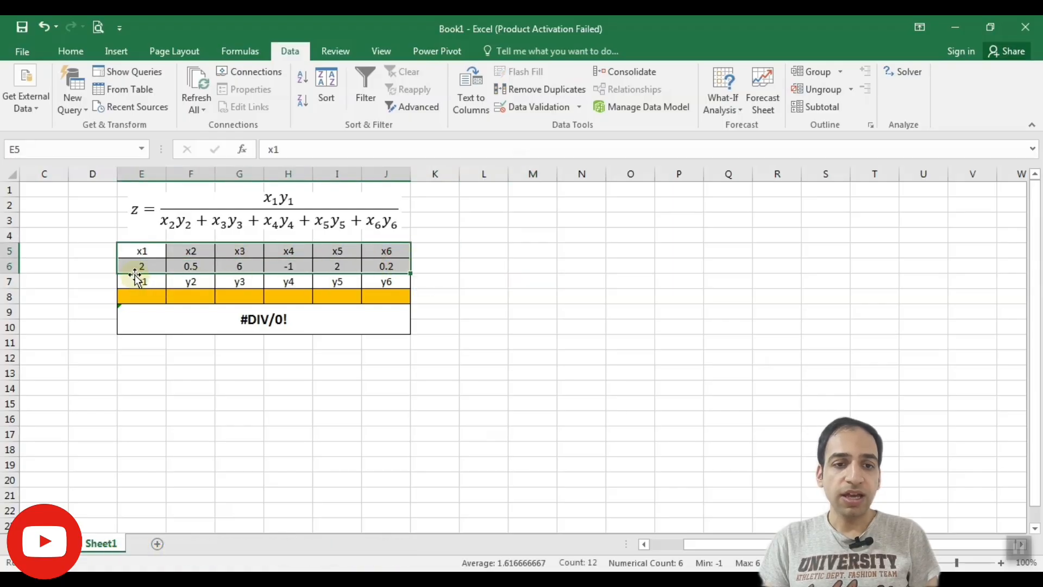
drag(135, 278, 374, 276)
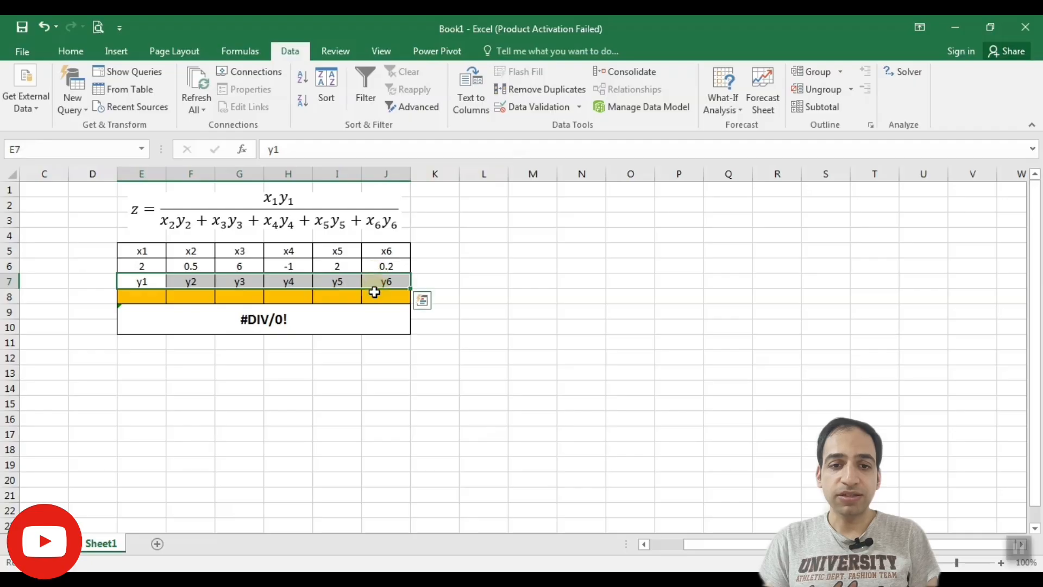
drag(140, 294, 388, 293)
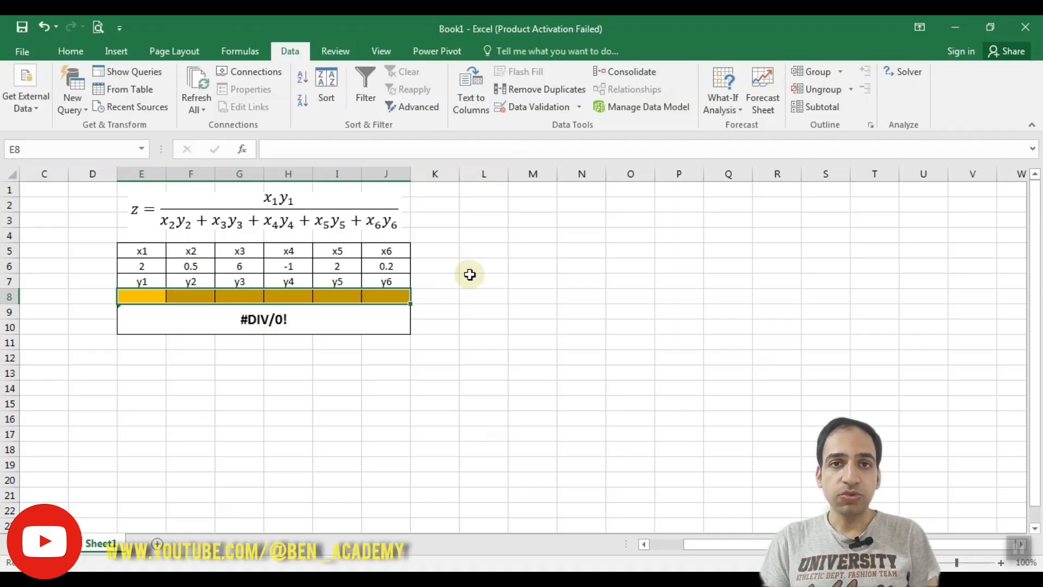
click(532, 343)
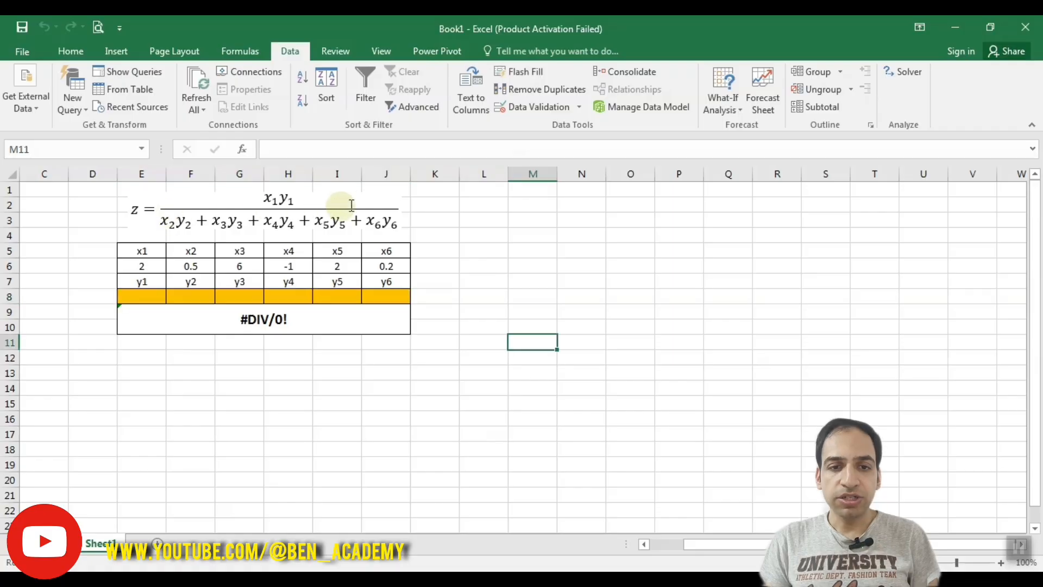
click(253, 317)
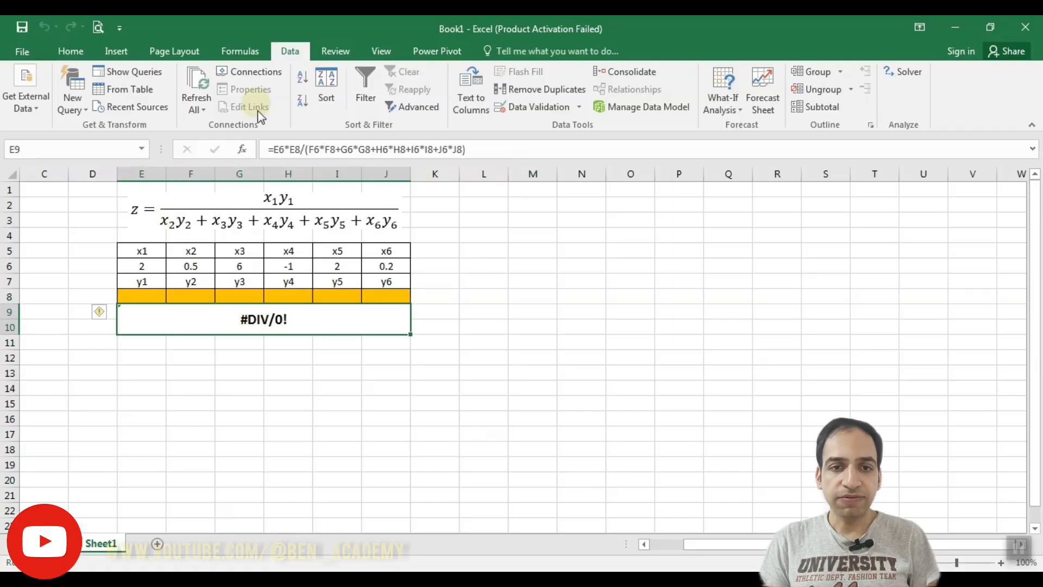
click(483, 148)
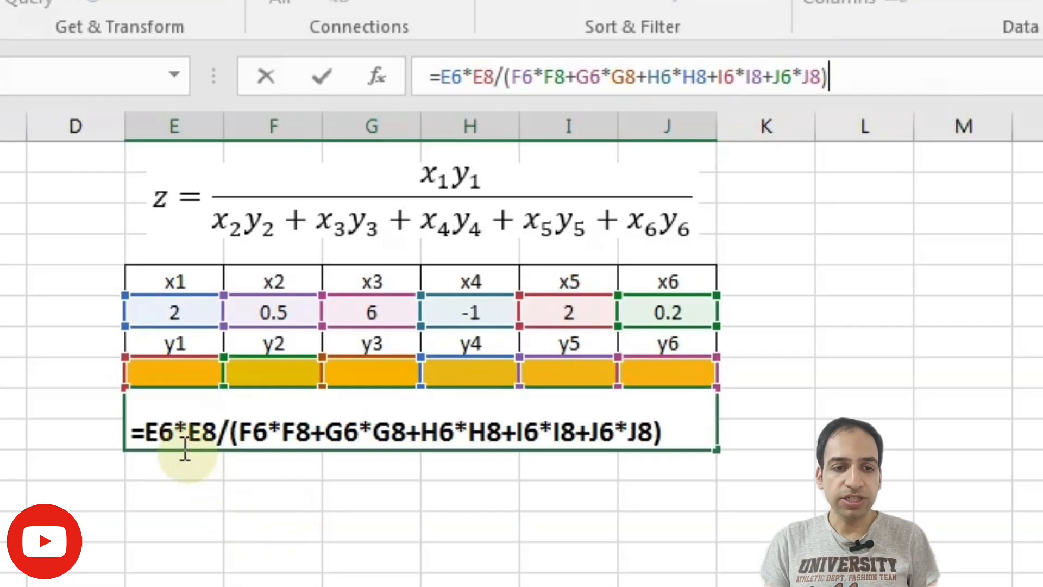
double_click(179, 429)
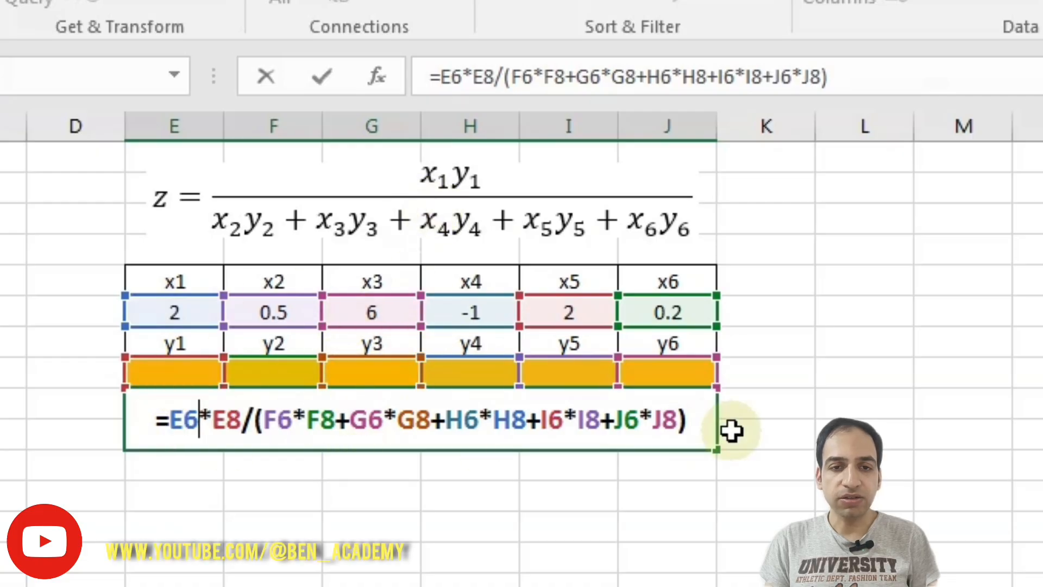
key(Escape)
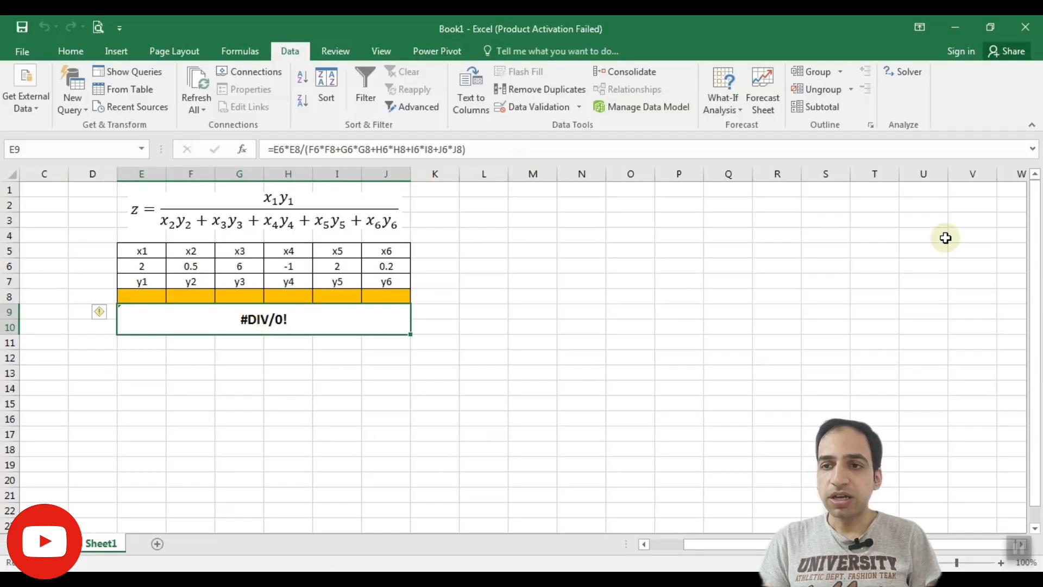
Start Solver with cell $E$9 as the objective and aim for a value of 0
click(902, 74)
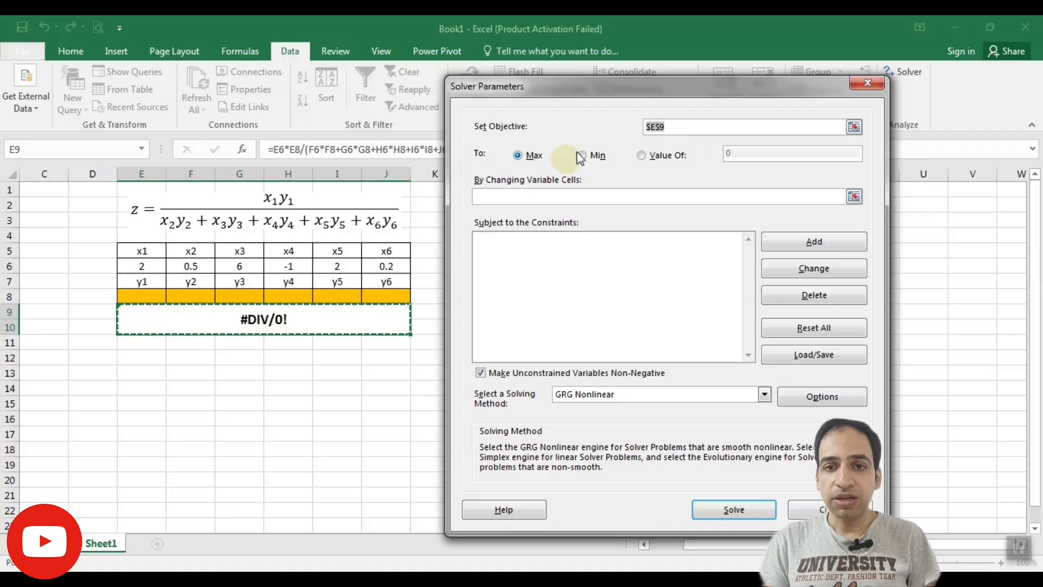
click(704, 129)
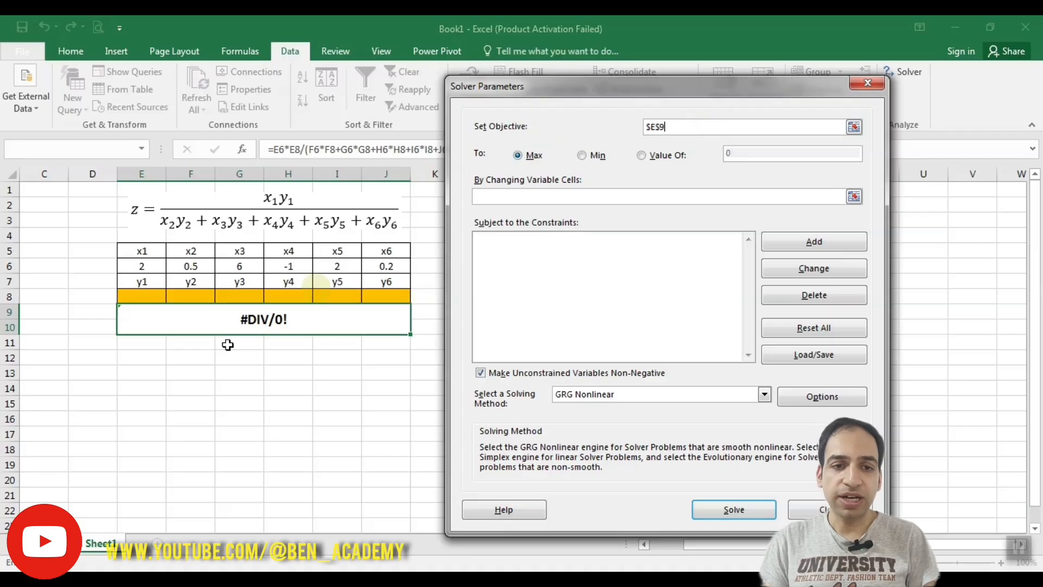
click(854, 128)
key(BackSpace)
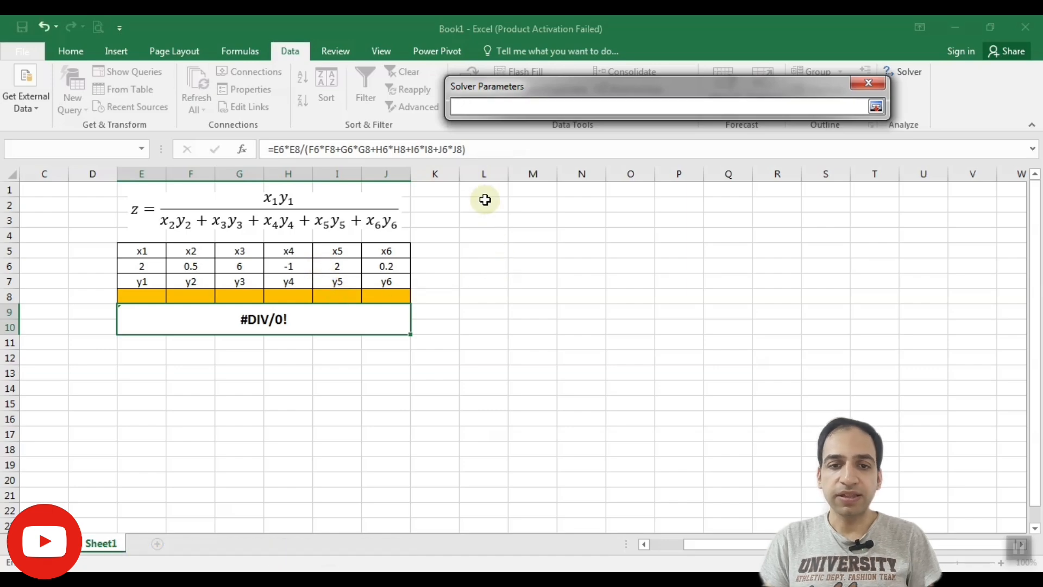
click(260, 318)
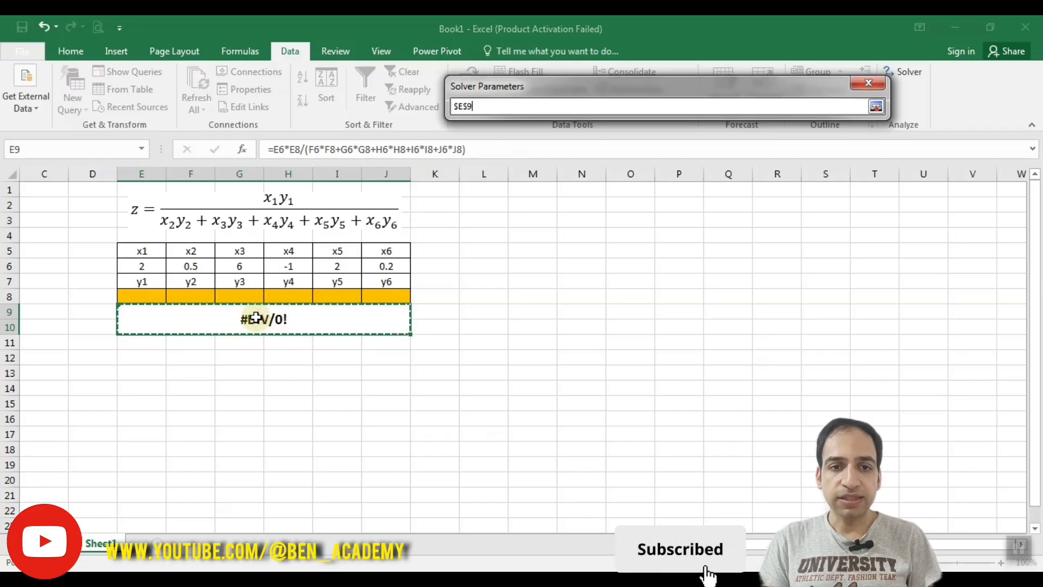
click(876, 106)
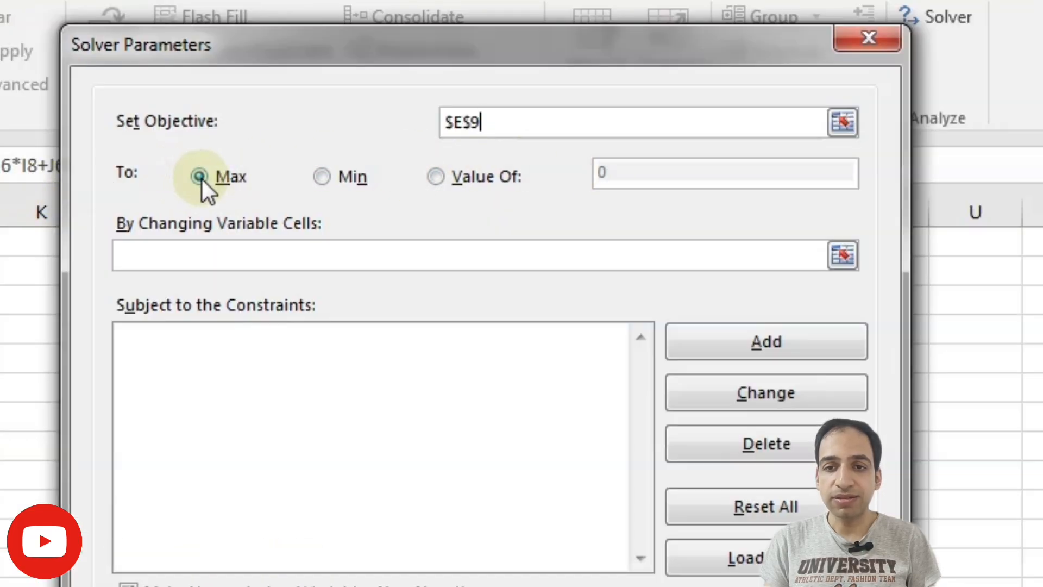
click(436, 176)
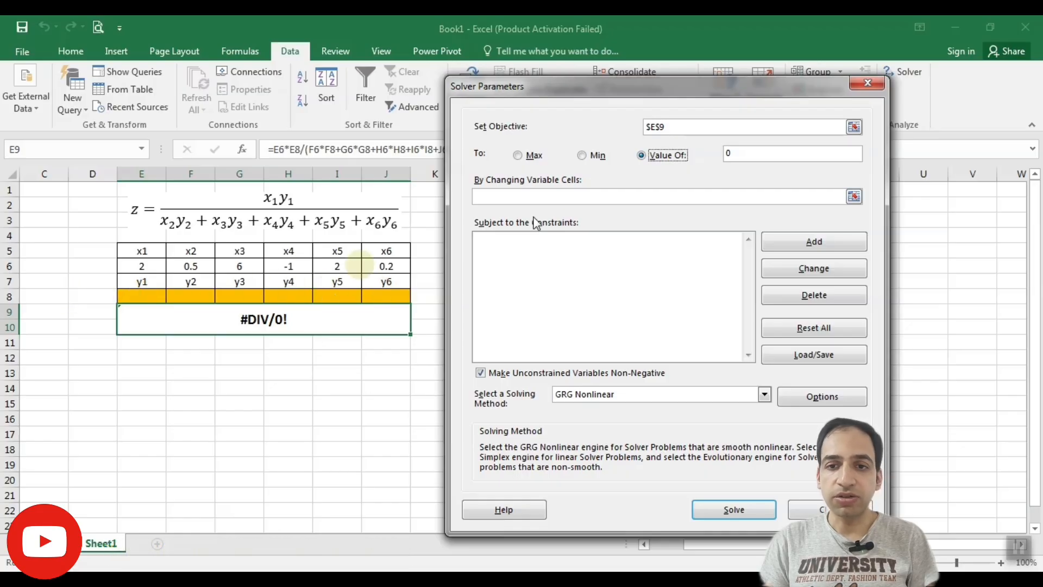
Set the changing variable cells to the orange y cells $E$8:$J$8
click(853, 197)
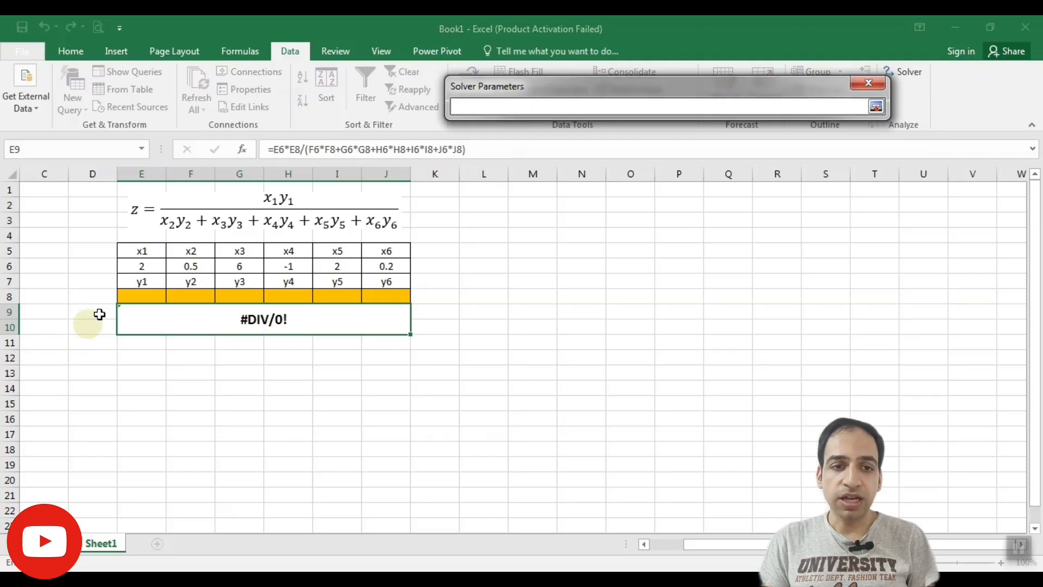
drag(138, 296, 372, 297)
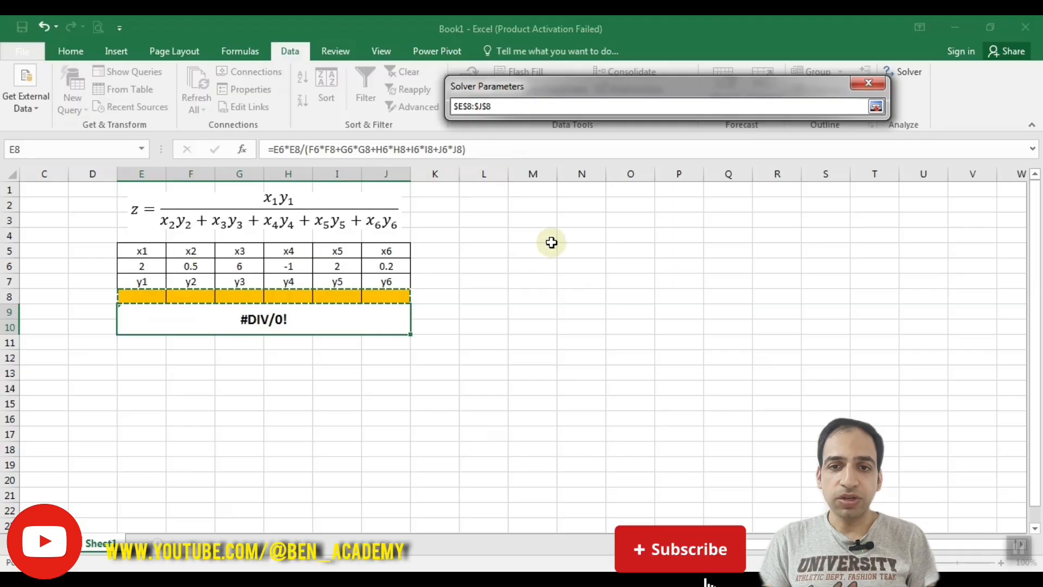
click(874, 107)
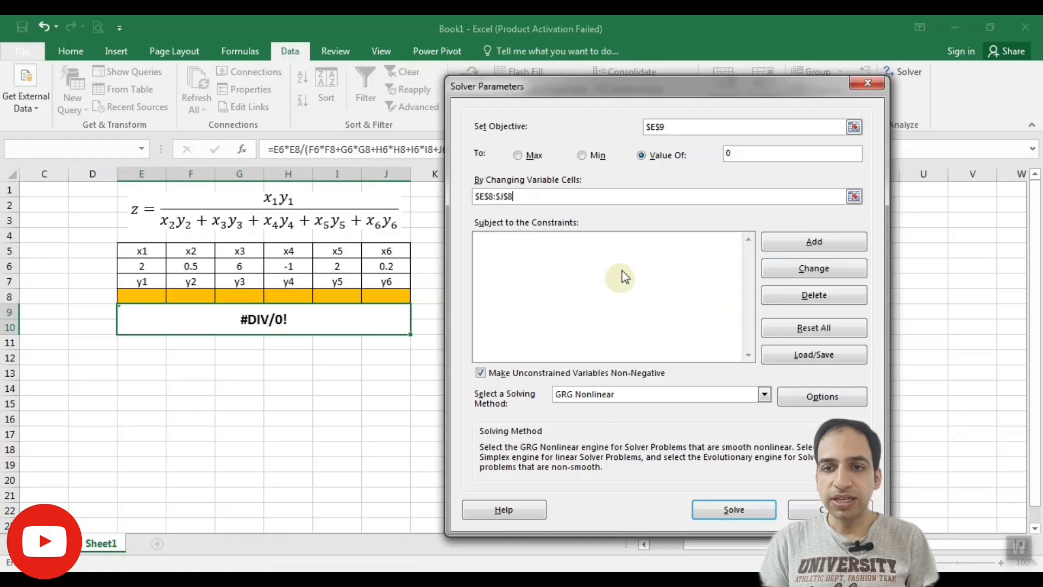
Try to solve the model with the y cells left empty and accept the Solver results with Keep Solver Solution
click(731, 509)
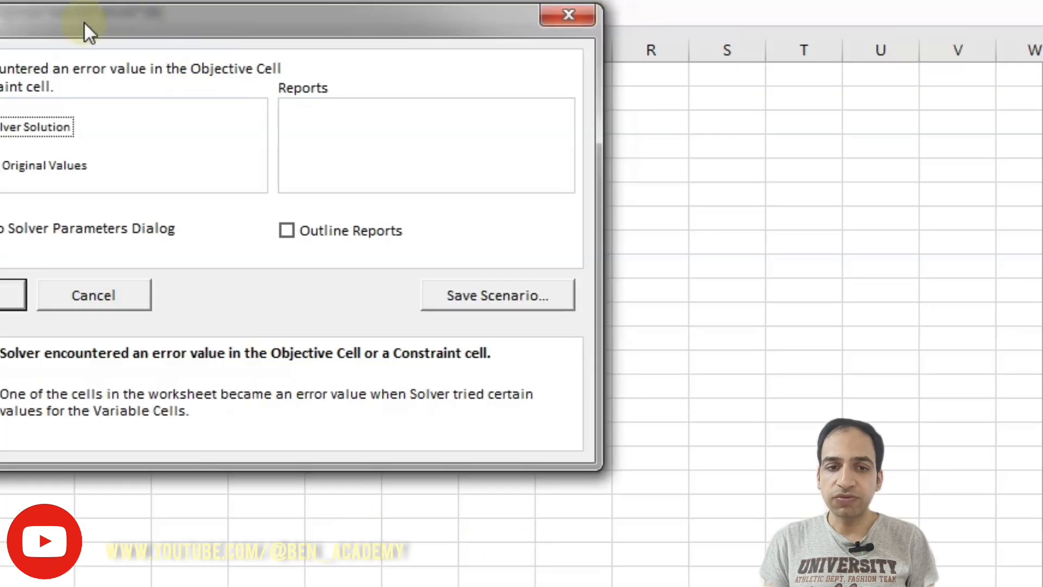
drag(415, 156, 588, 186)
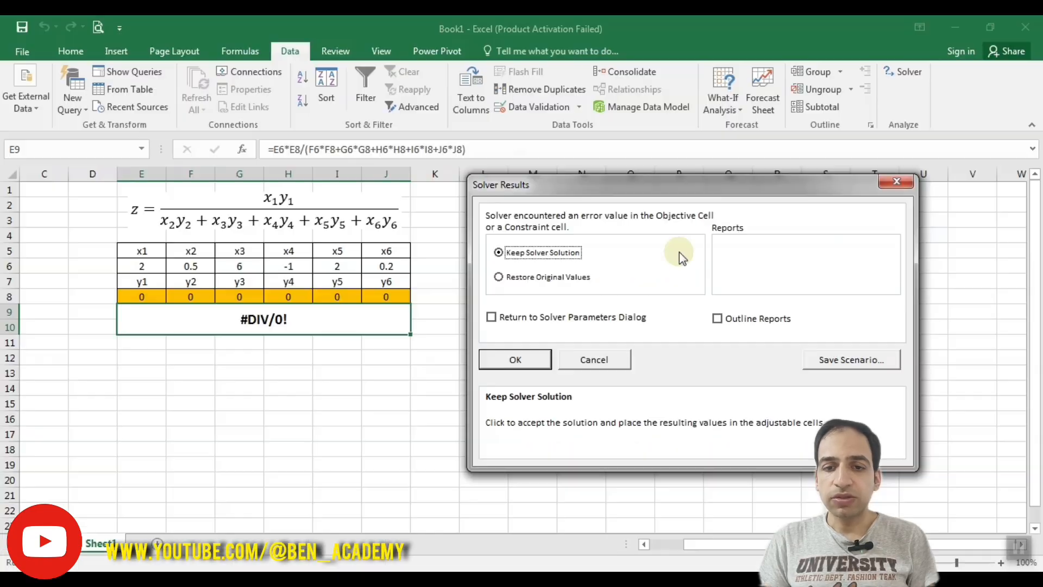
click(515, 359)
Enter 1 as the starting value in each of the y1 to y6 cells, E8 through J8
click(143, 293)
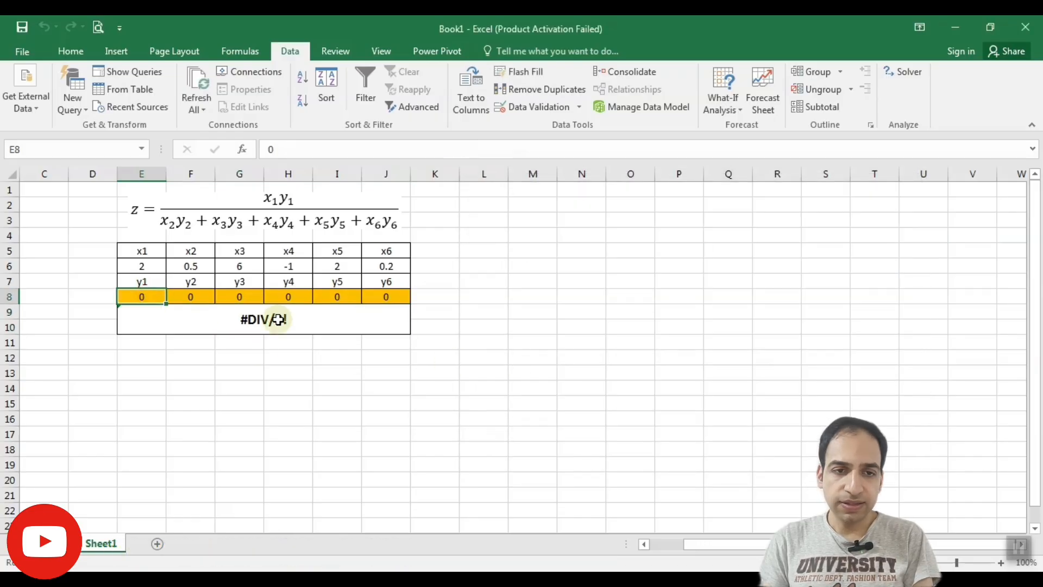
text(1)
key(Right)
text(1)
key(Right)
text(1)
key(Right)
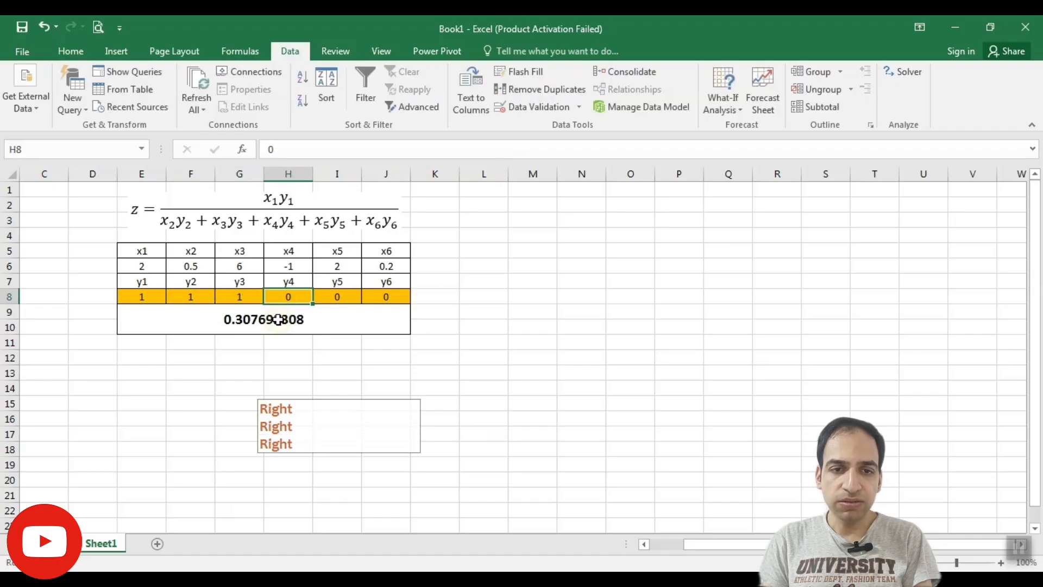
text(1)
key(Right)
text(1)
key(Right)
text(1)
key(Right)
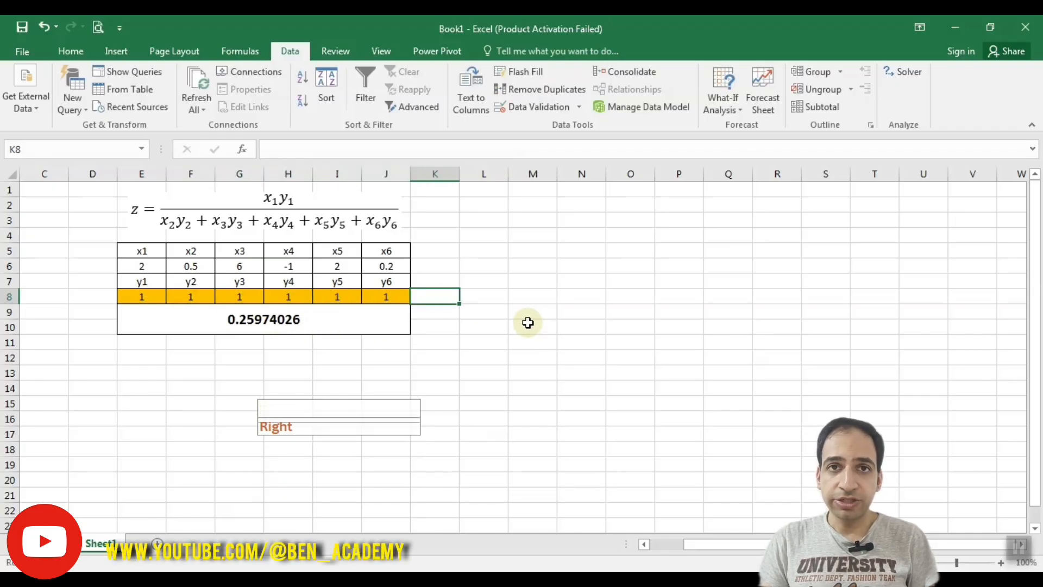
Run Solver from the starting y values of 1, keeping the target of 0 for cell E9
click(902, 71)
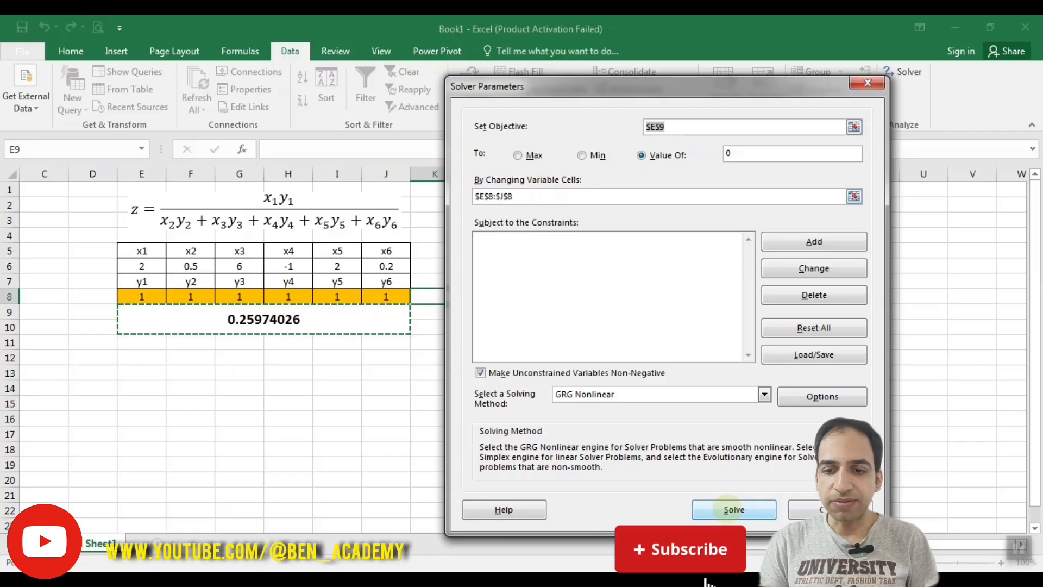
click(734, 510)
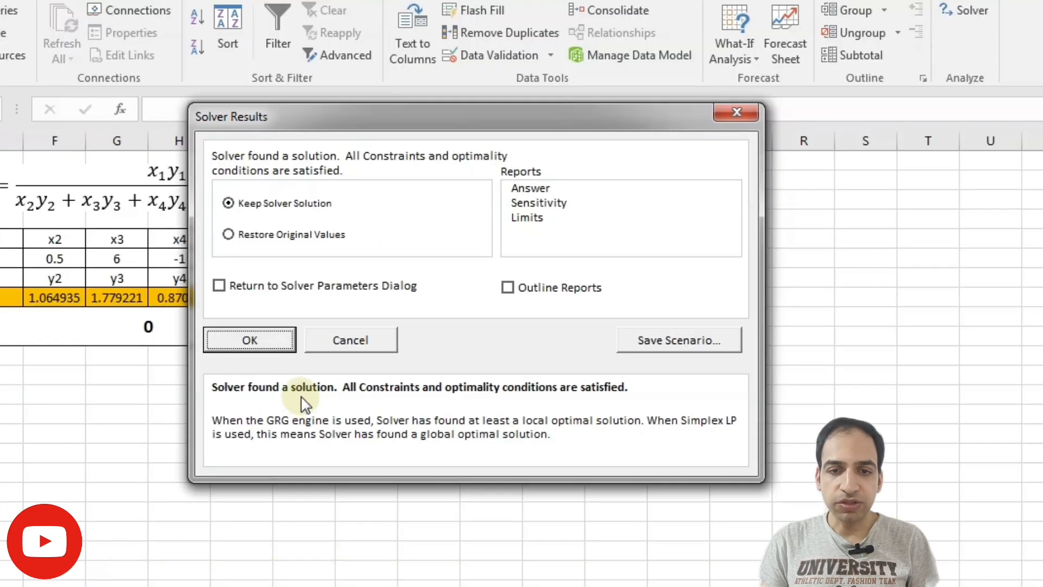
drag(429, 126, 668, 134)
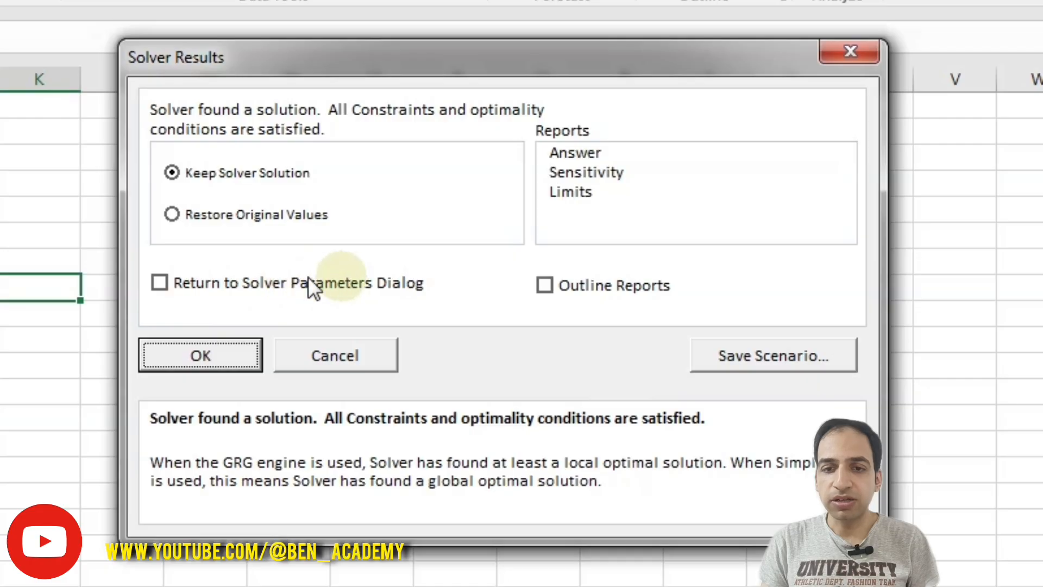
Keep the Solver solution and generate the Answer, Sensitivity and Limits reports without returning to the Solver parameters
click(158, 283)
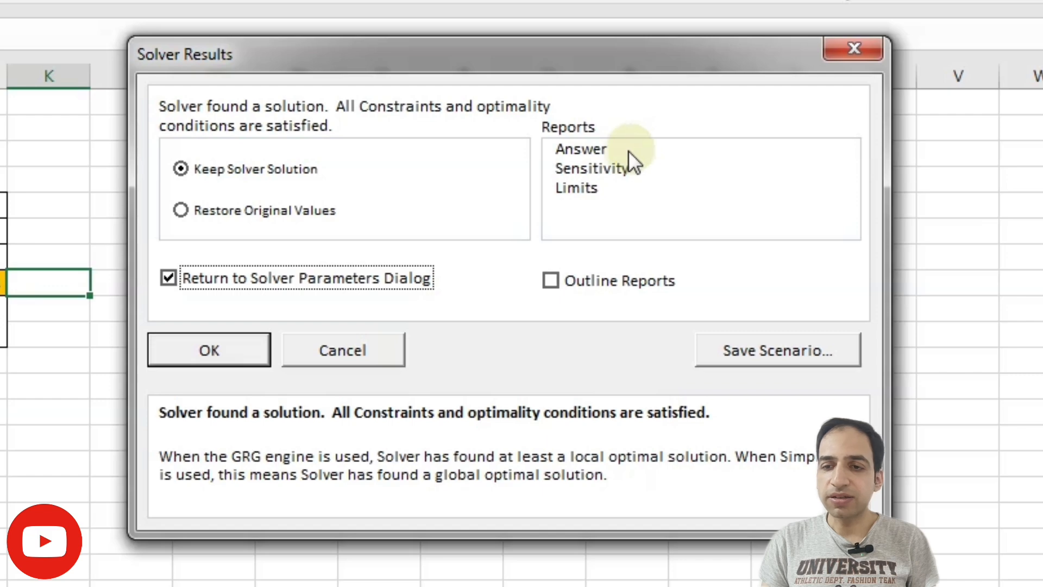
click(580, 150)
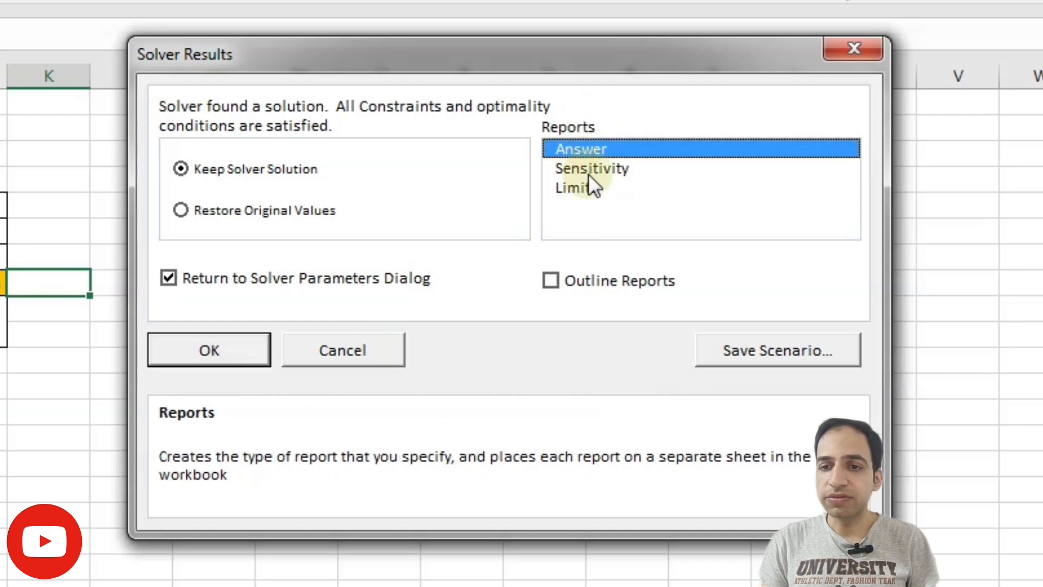
click(593, 167)
click(593, 189)
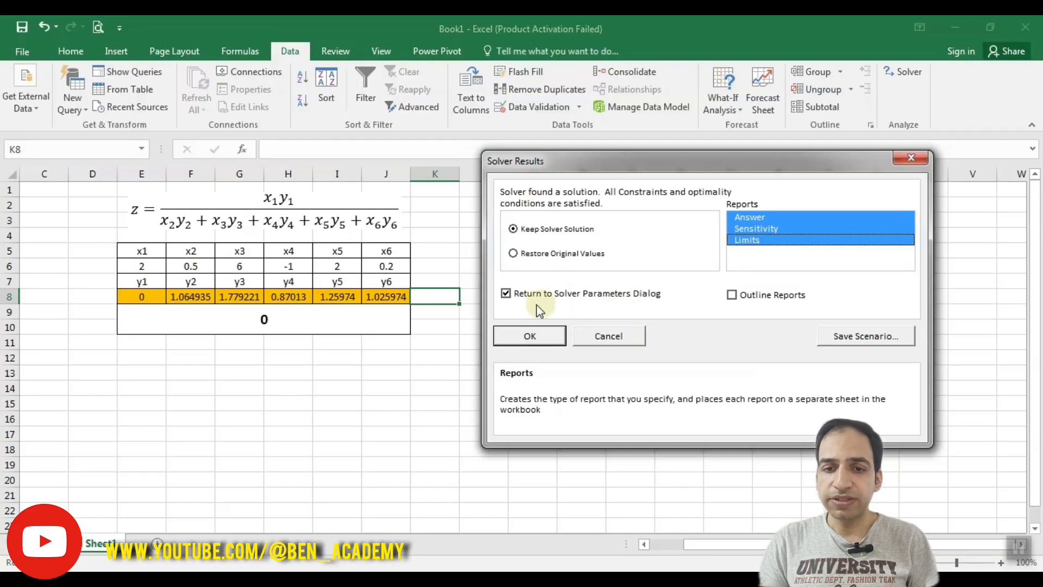
click(505, 295)
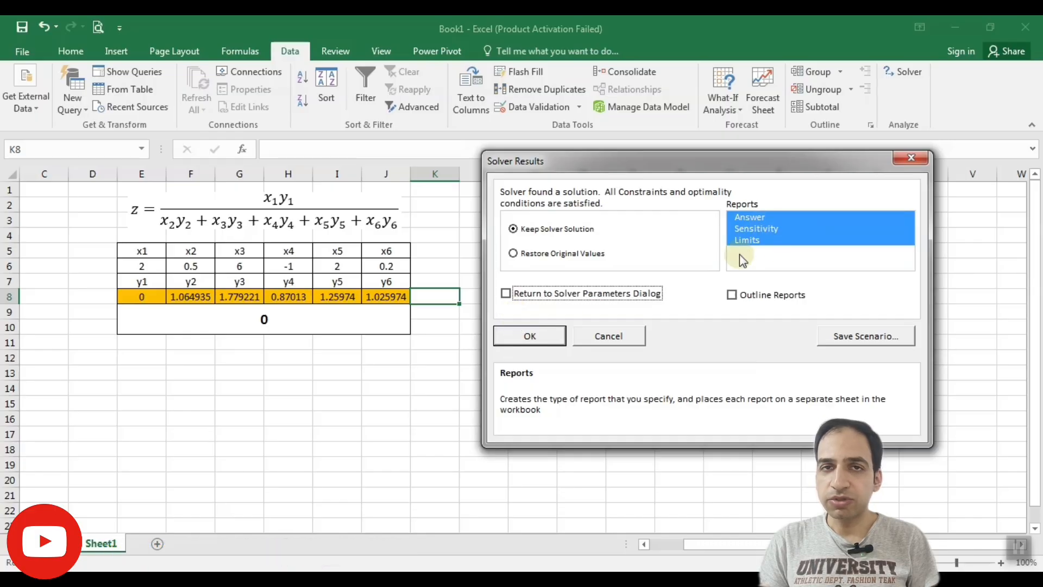
click(530, 337)
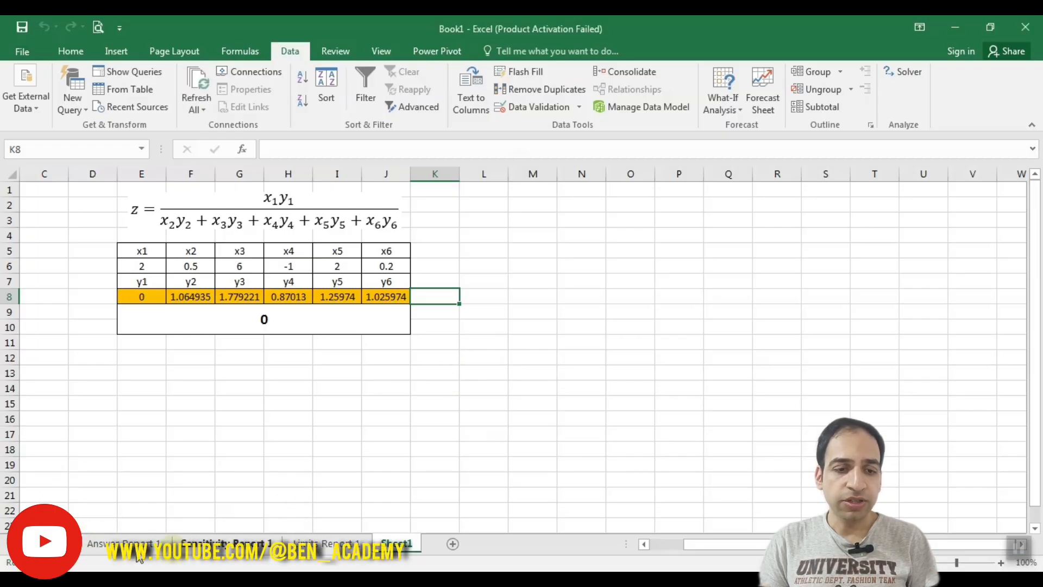
Examine the Answer Report, comparing the original and final values of the objective and the y variables
click(106, 542)
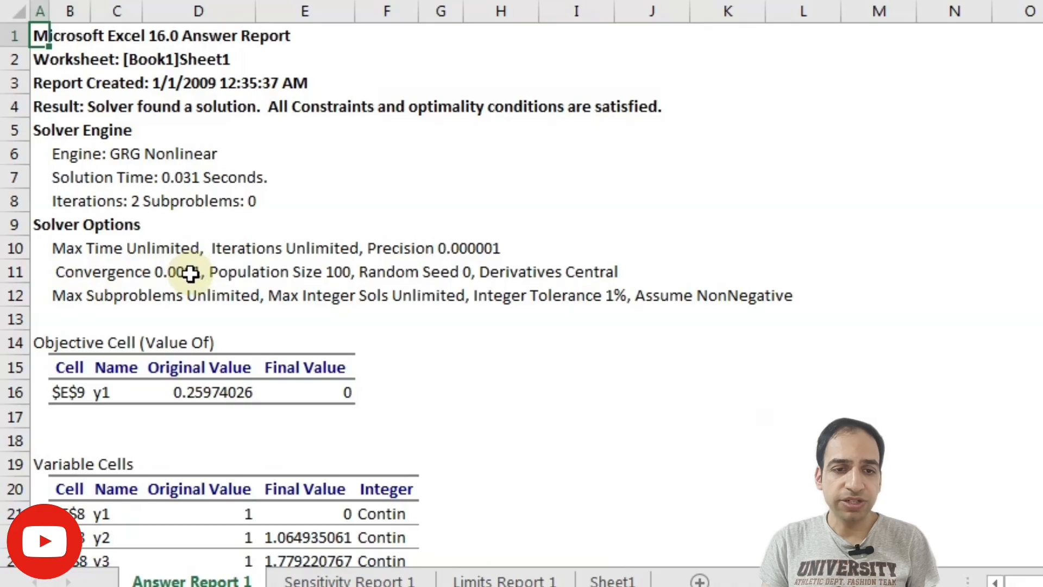
scroll(493, 304, down, 1)
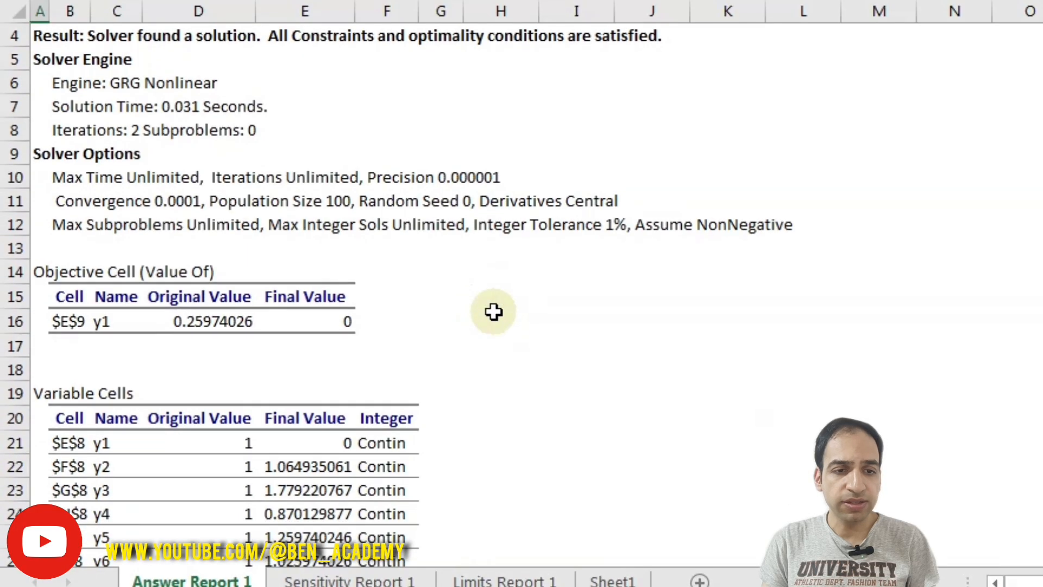
scroll(493, 311, down, 3)
drag(227, 222, 210, 353)
click(304, 228)
drag(307, 226, 292, 337)
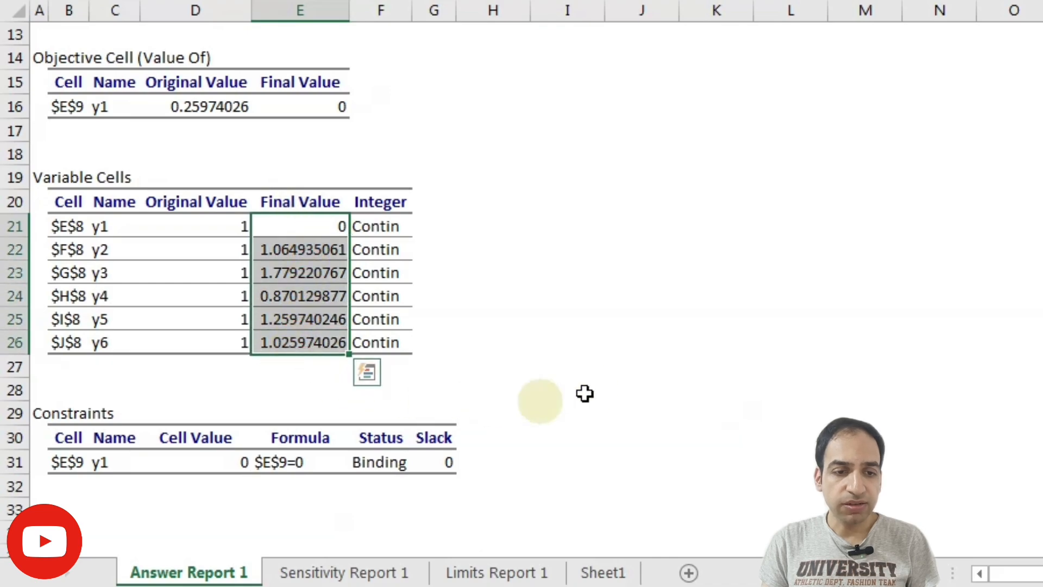
scroll(570, 382, up, 4)
Review the Sensitivity and Limits reports, and return to the model on Sheet1
click(298, 565)
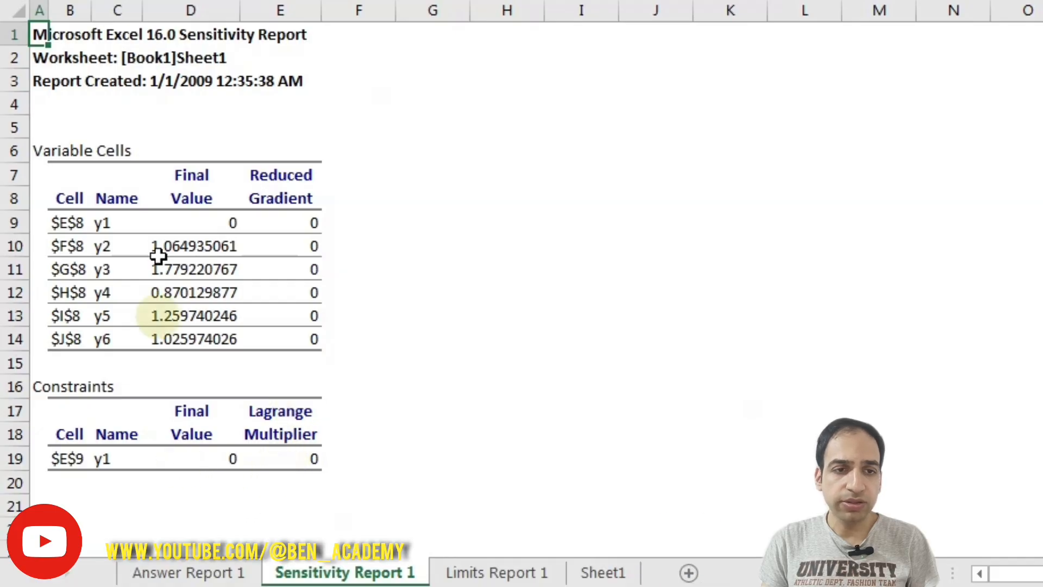
click(465, 574)
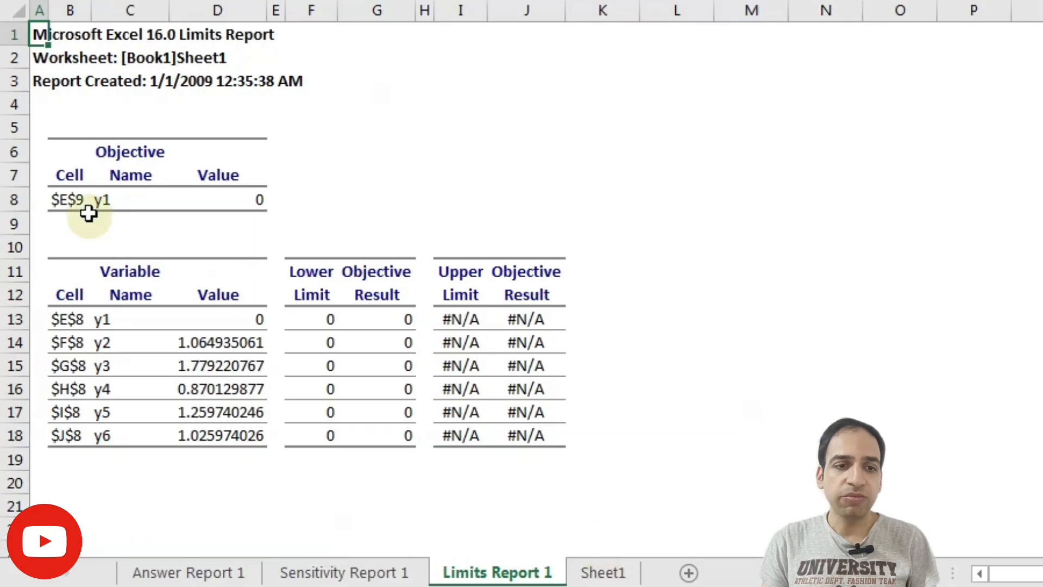
click(361, 571)
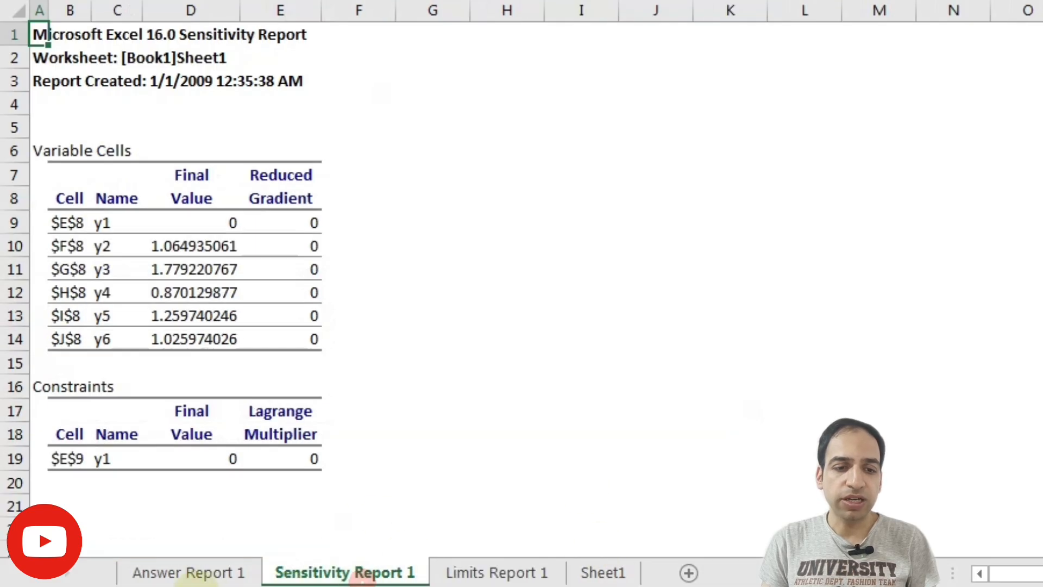
click(188, 572)
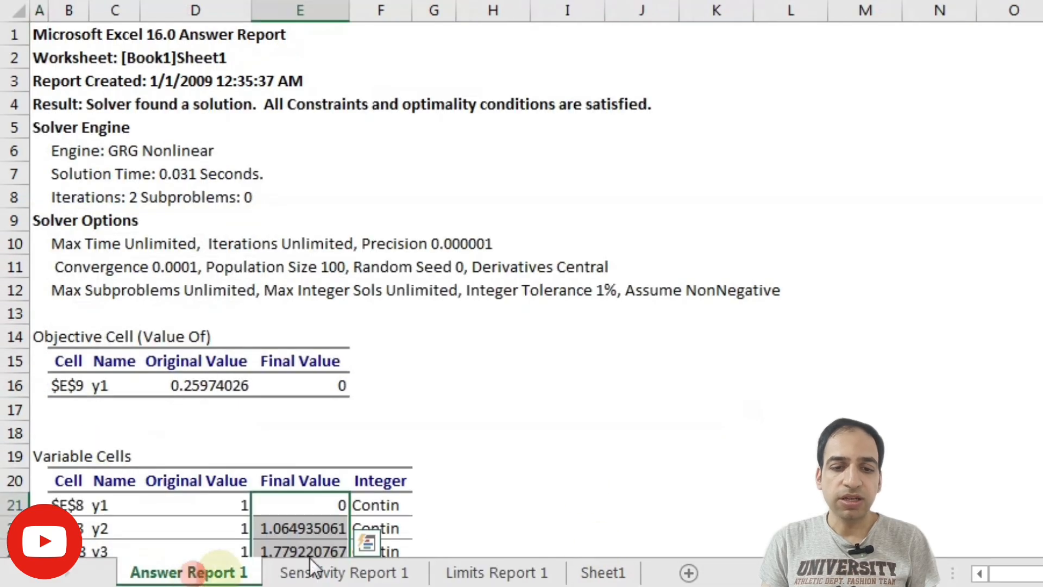
click(608, 572)
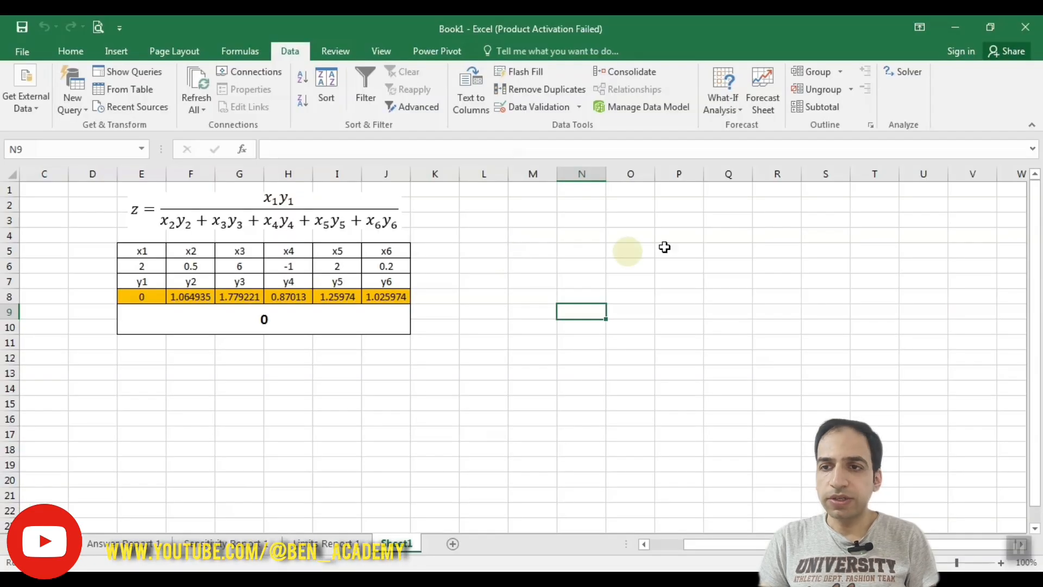
Solve the model for a target value of 1.47 and keep the solution, returning to the Solver parameters
click(896, 75)
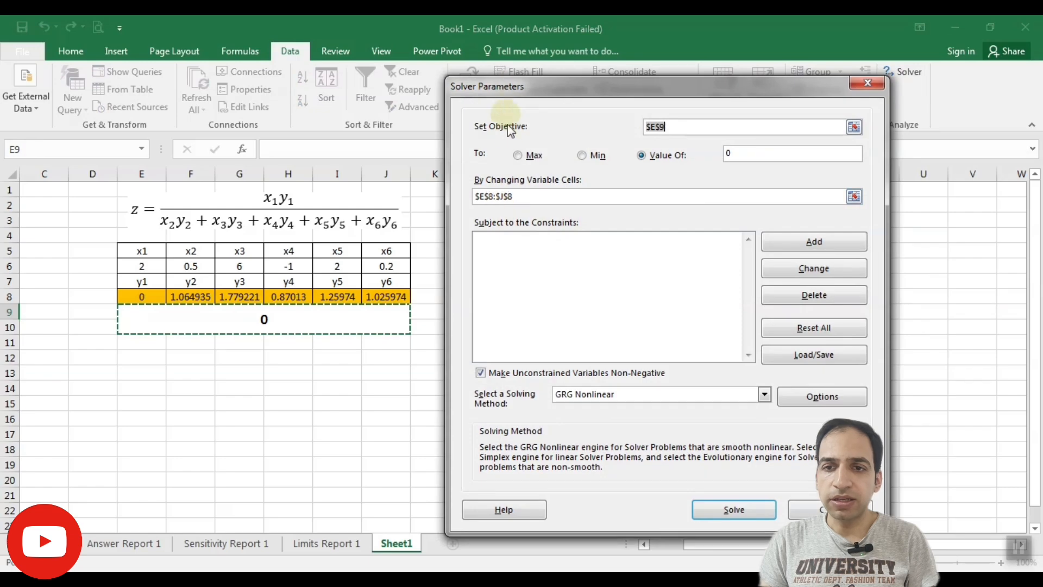
click(727, 153)
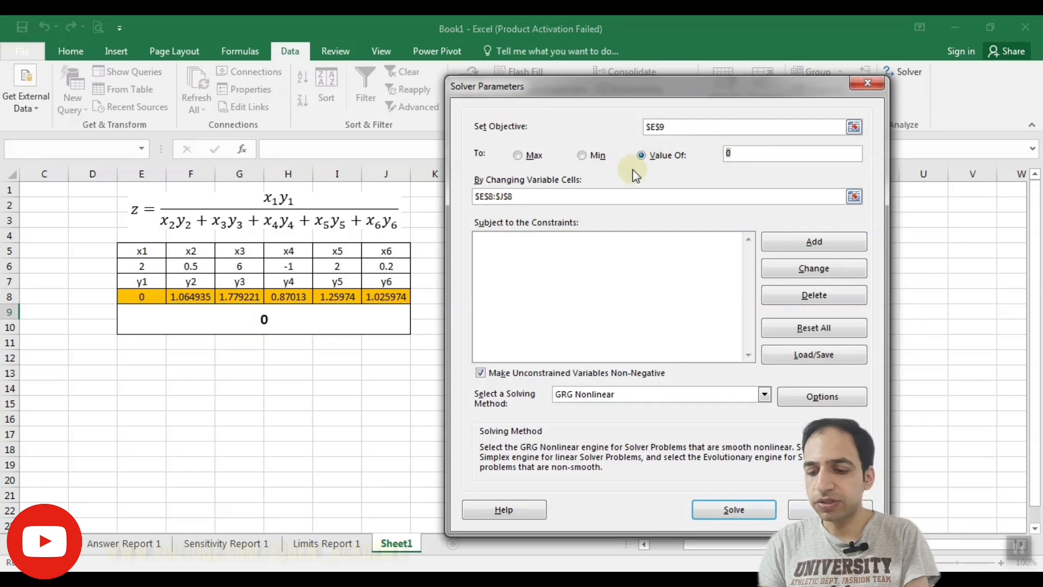
key(Delete)
text(1.47)
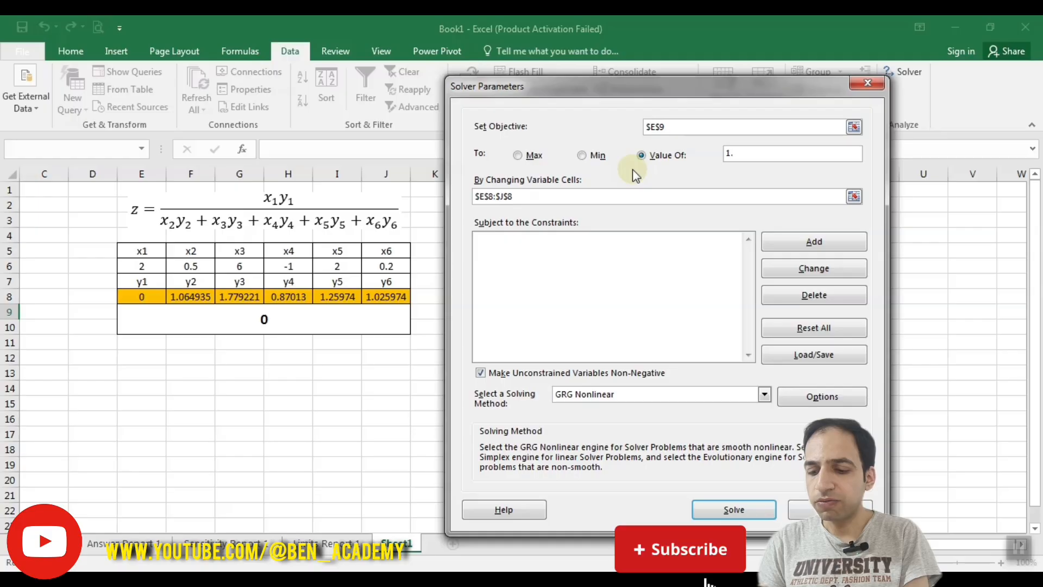
click(718, 513)
drag(347, 171, 535, 166)
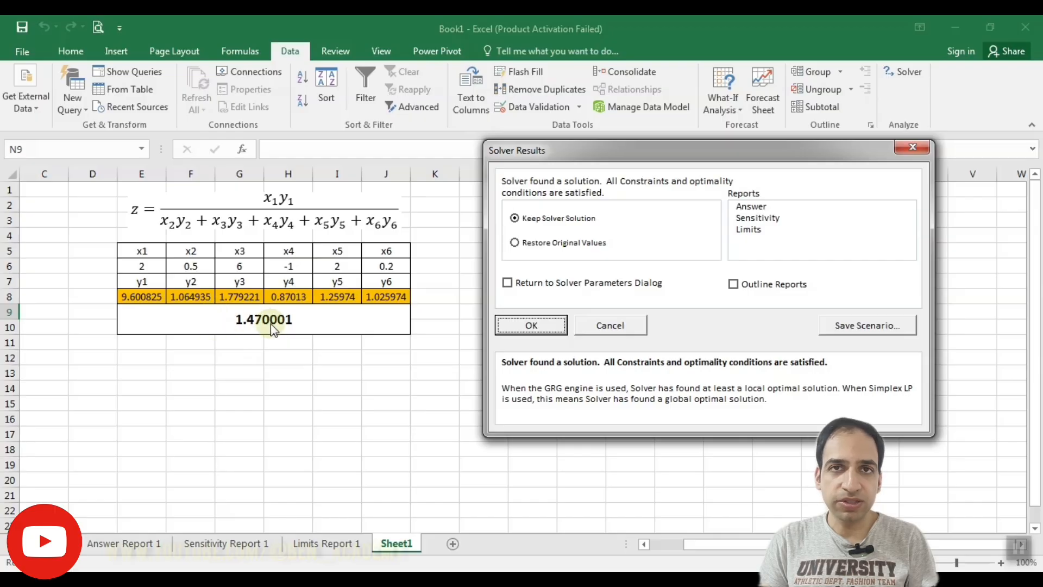
click(507, 282)
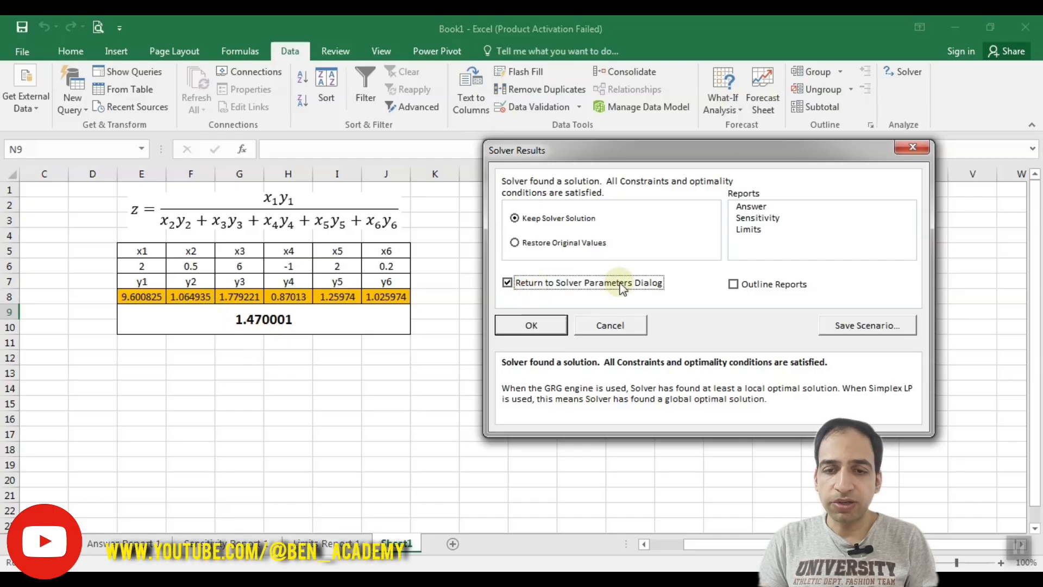
click(530, 325)
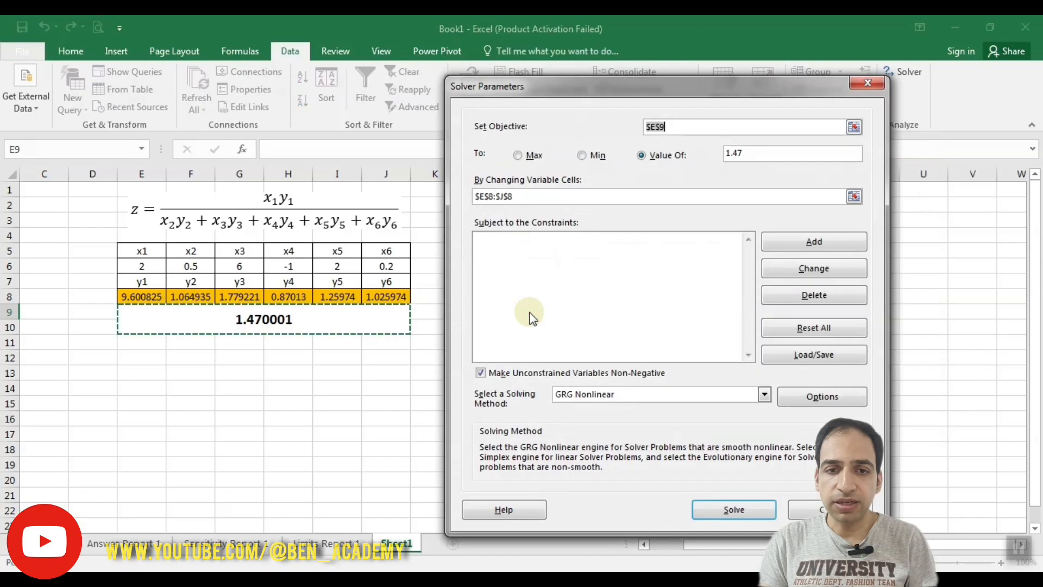
Set the objective's target value to -3.59 and allow negative values for the unconstrained variables
click(743, 152)
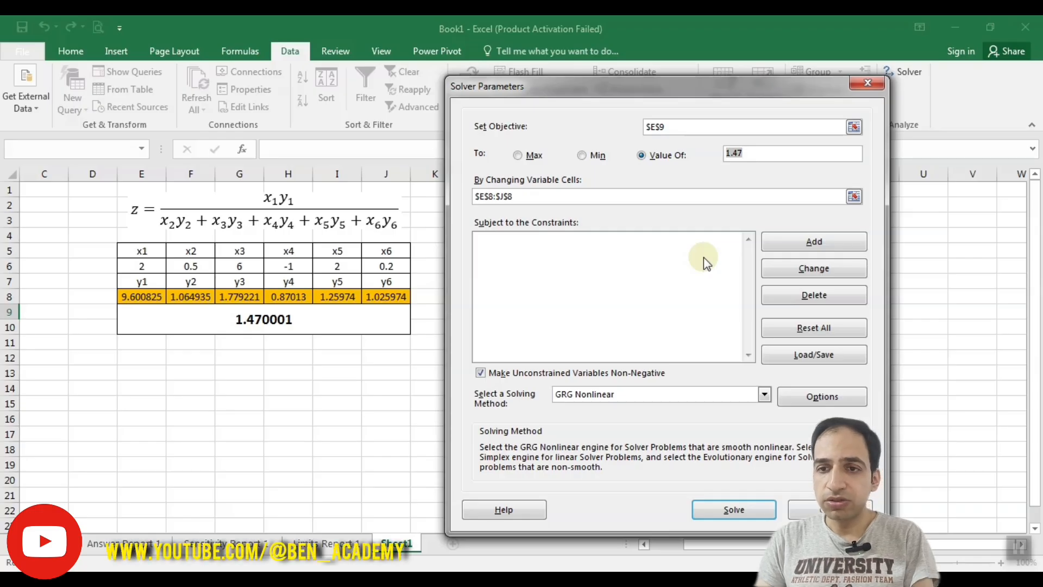
text(-3.)
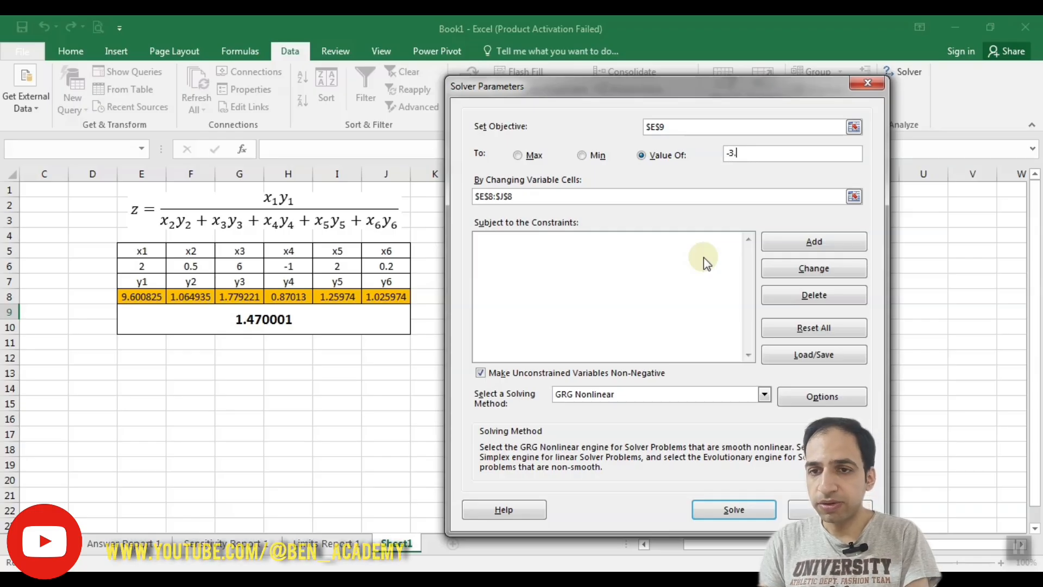
text(59)
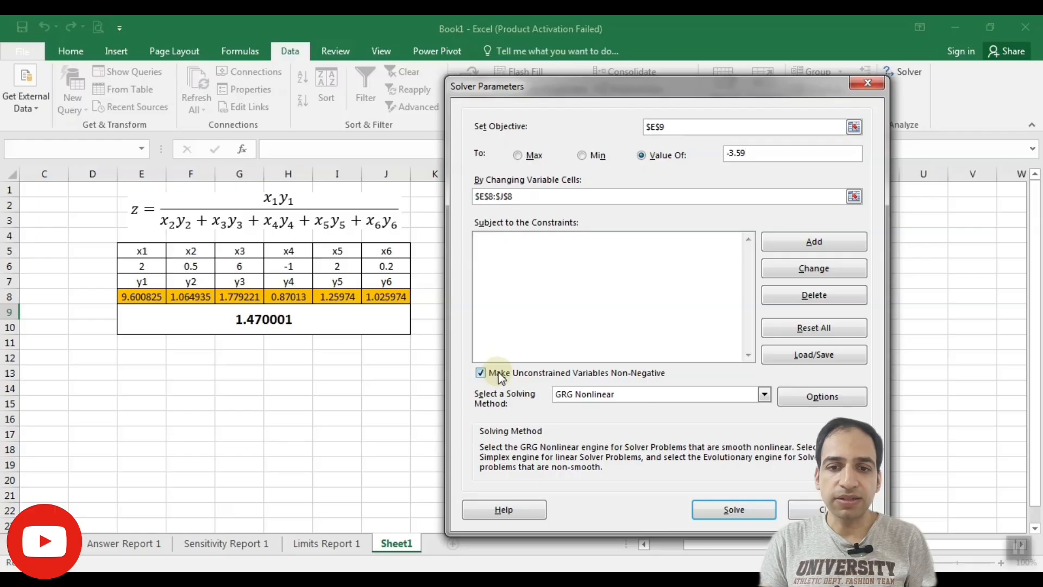
click(498, 372)
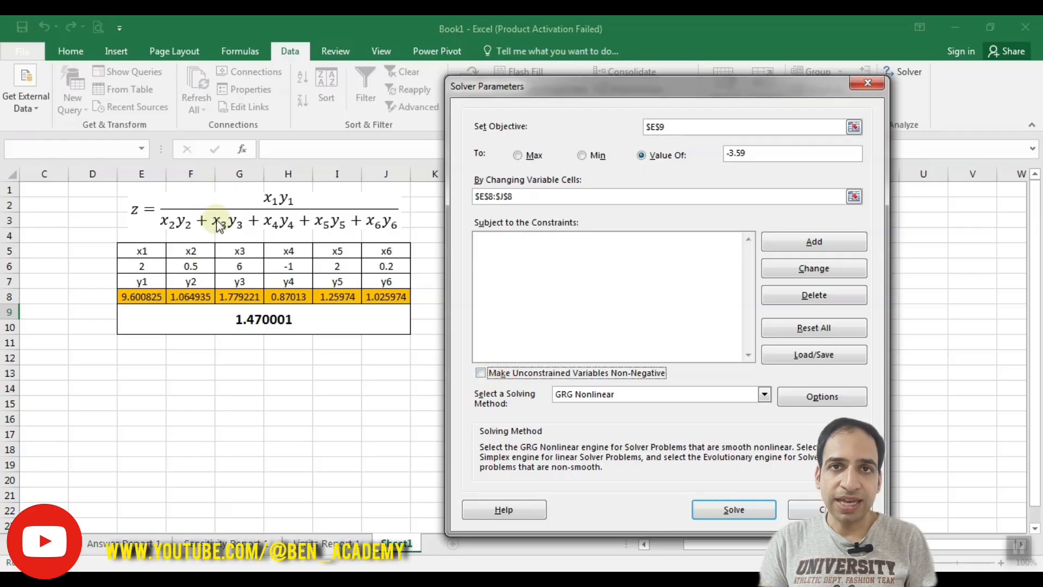
Try to solve from the current y values and accept the Solver results without returning to the parameters
click(734, 509)
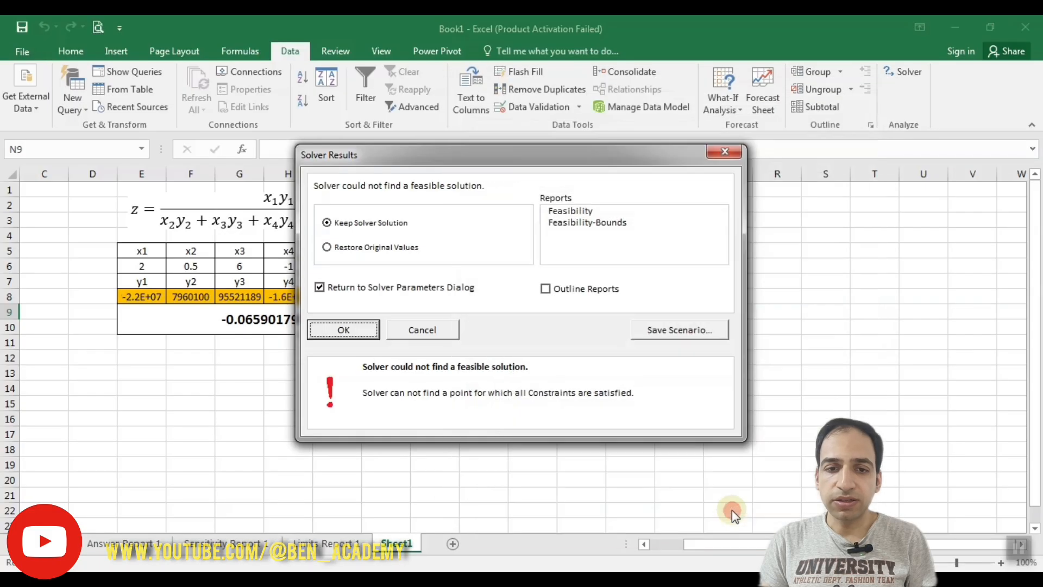
drag(366, 169, 546, 170)
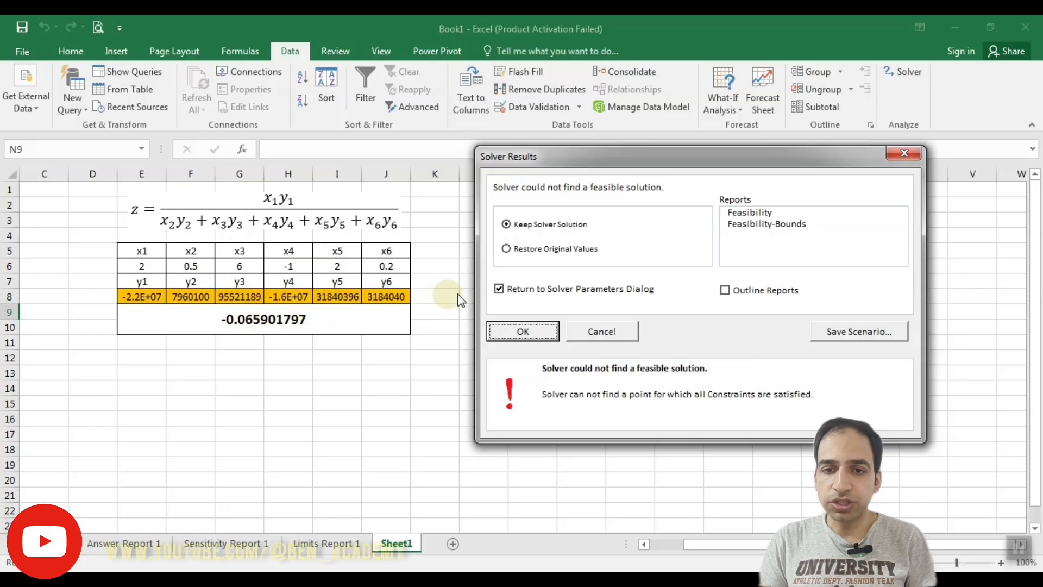
click(500, 287)
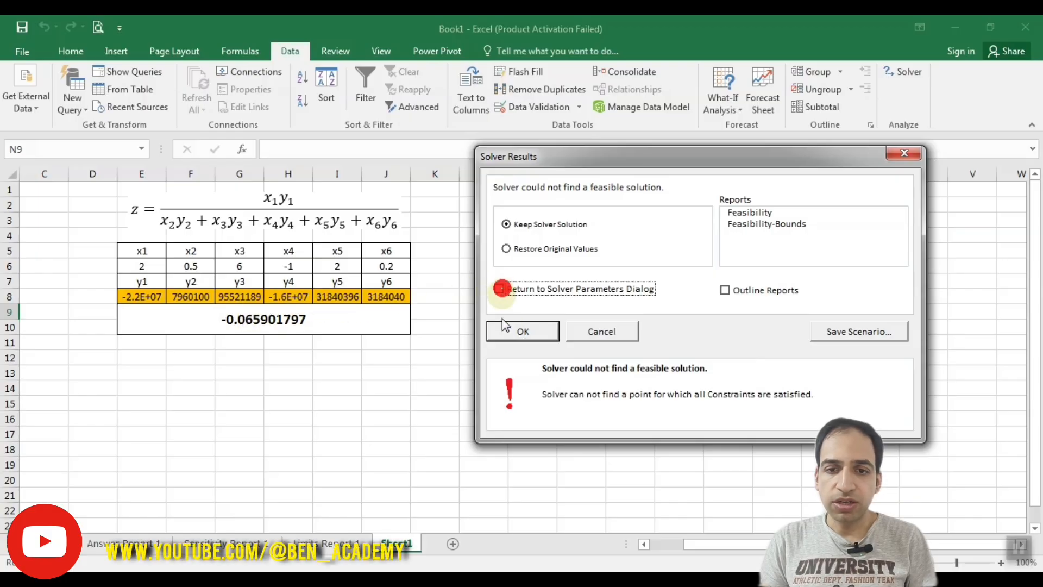
click(518, 331)
Enter new starting values in the orange y cells: -5 for y1 and 1 for each of y2 to y6
click(139, 297)
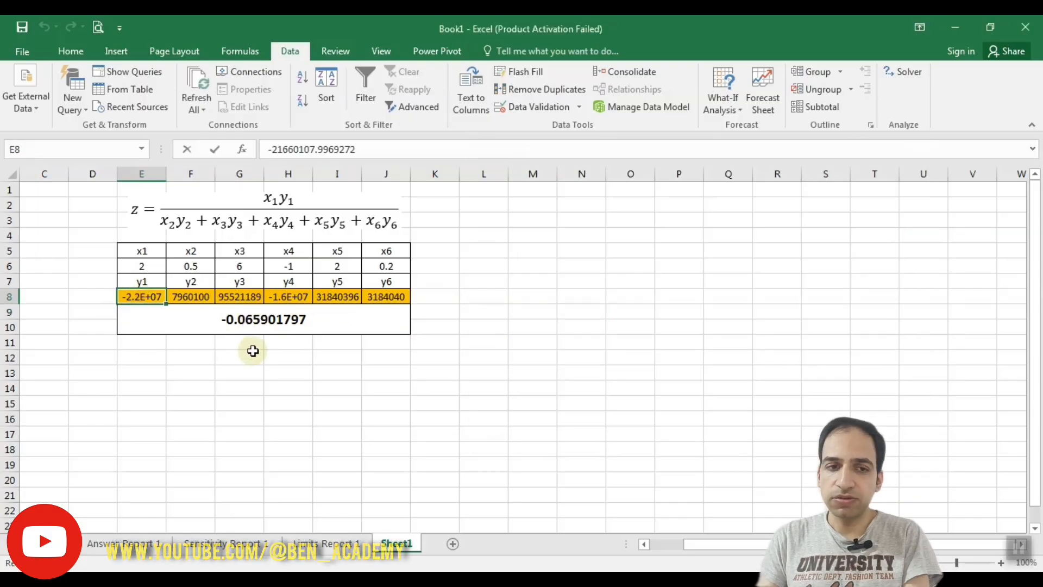
text(-5)
key(Right)
text(1)
key(Right)
text(1)
key(Right)
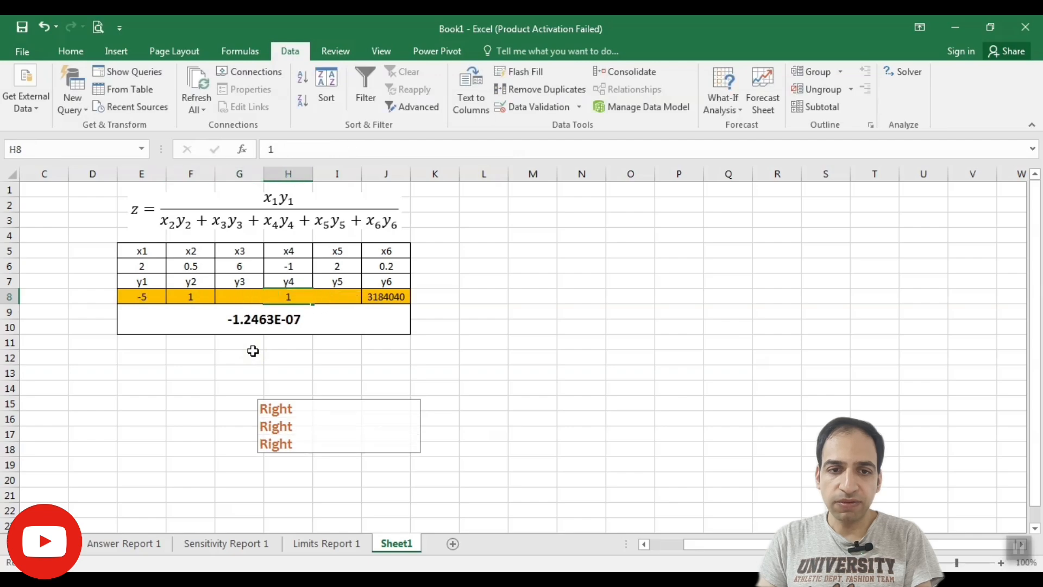
text(1)
key(Right)
text(1)
key(Right)
text(1)
key(Right)
key(Right)
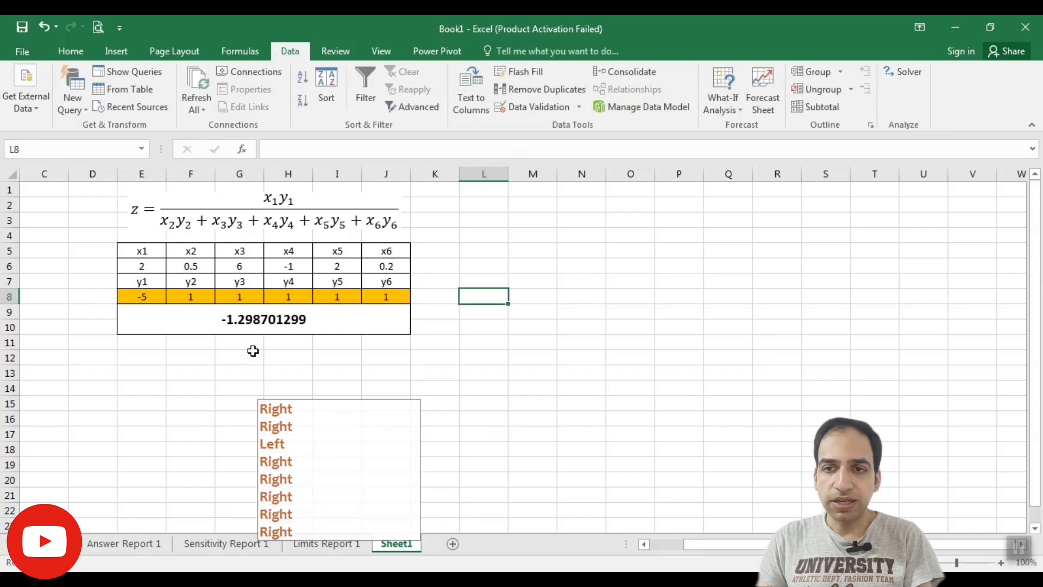
Solve for the -3.59 target from the new starting values and keep the solution, returning to the Solver parameters
click(901, 71)
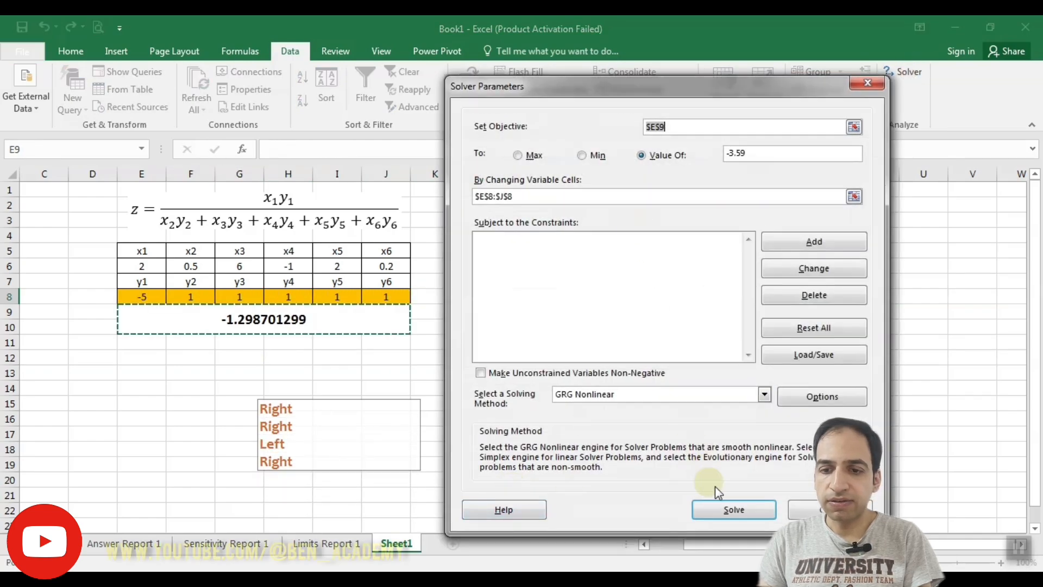
click(733, 508)
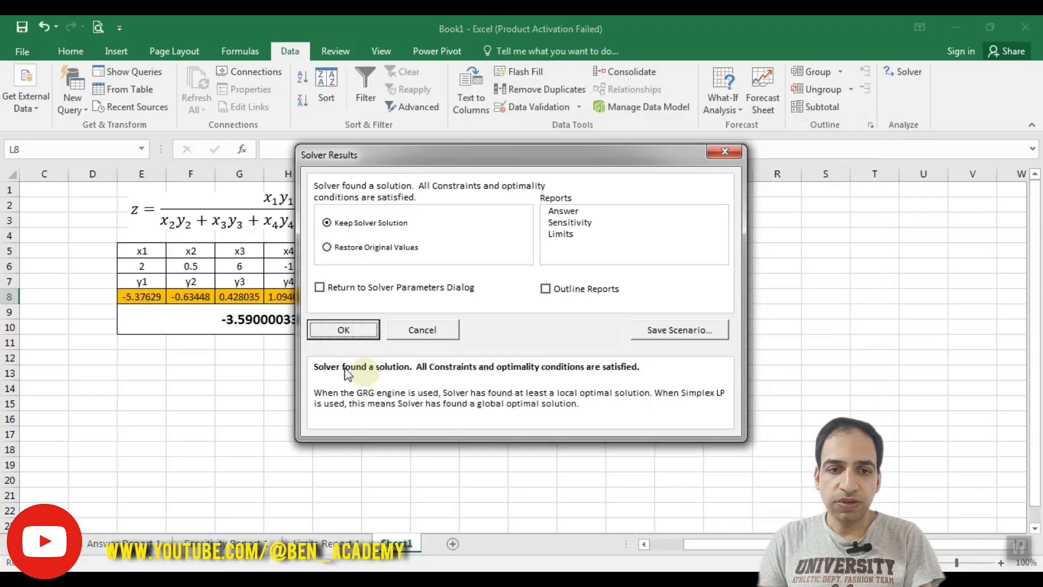
drag(365, 155, 563, 148)
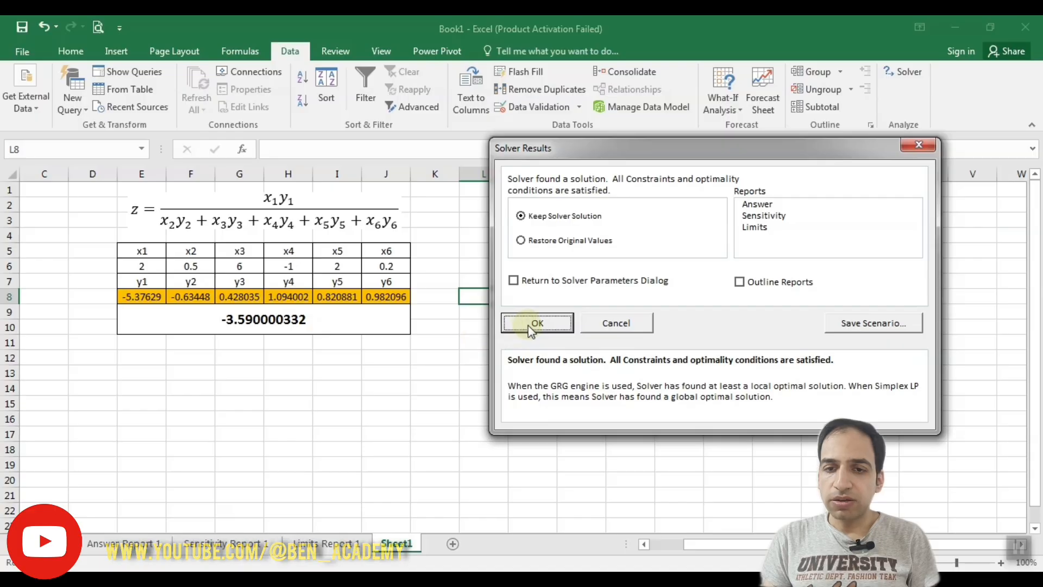
click(519, 280)
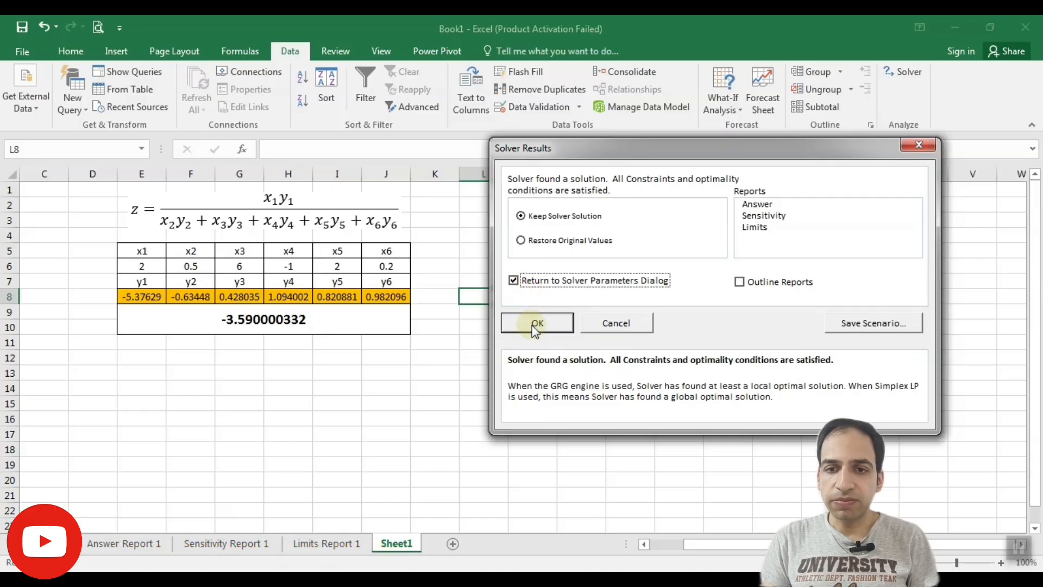
click(537, 322)
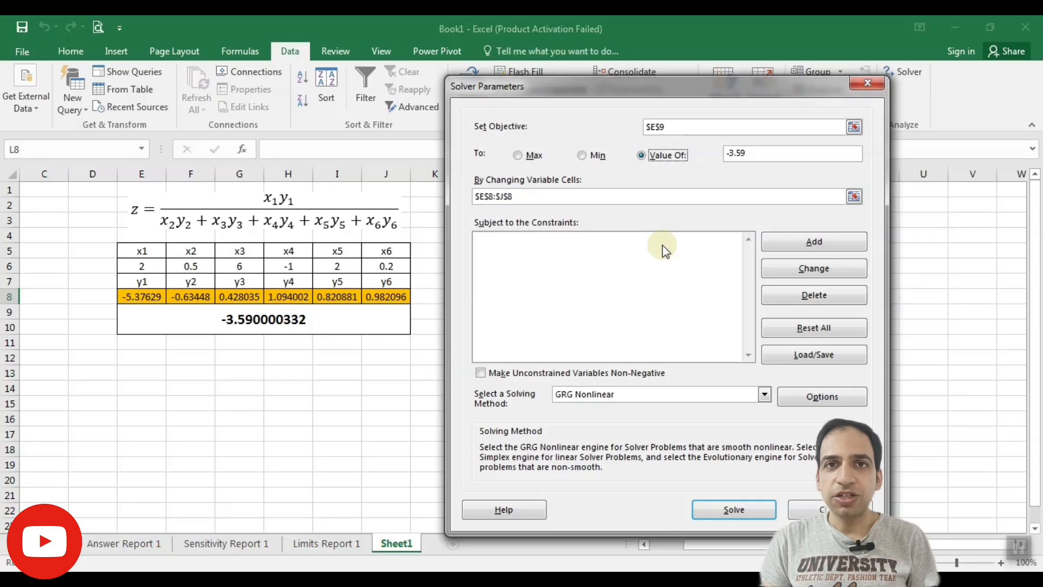
Set the objective to Max, try solving from the current y values, and accept the results without returning to the parameters
click(519, 156)
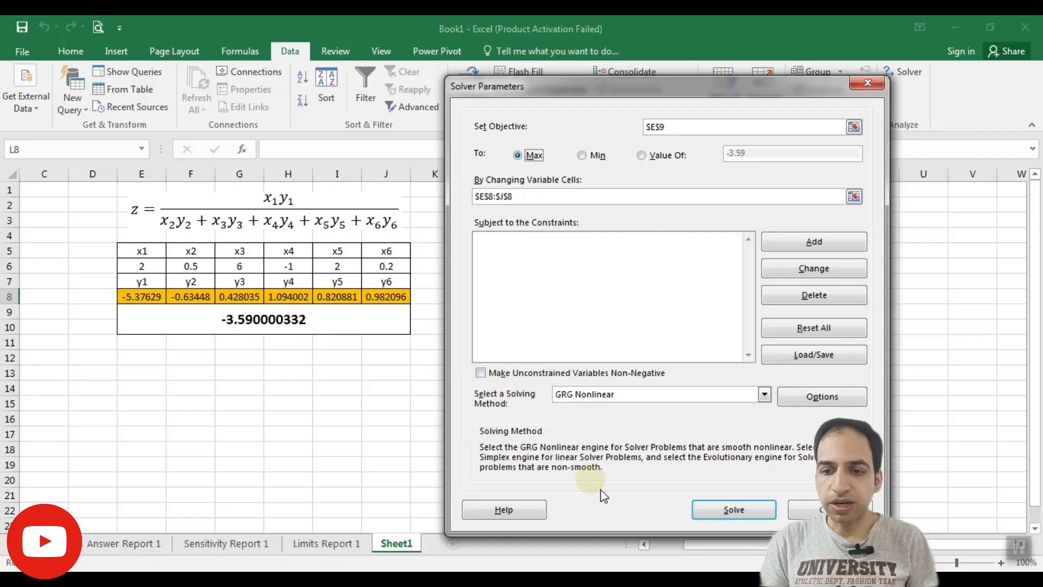
click(730, 513)
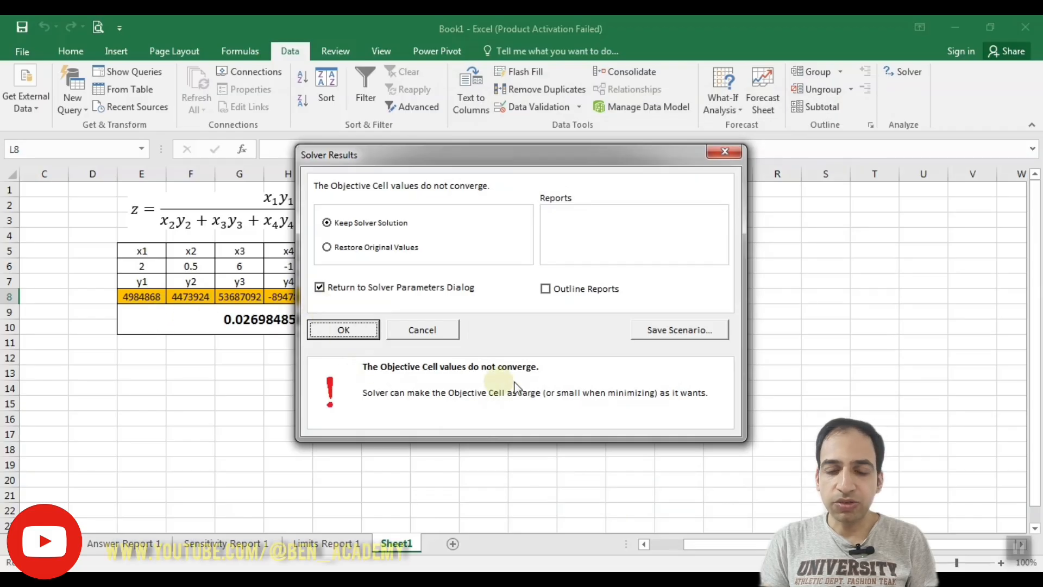
click(347, 288)
click(343, 330)
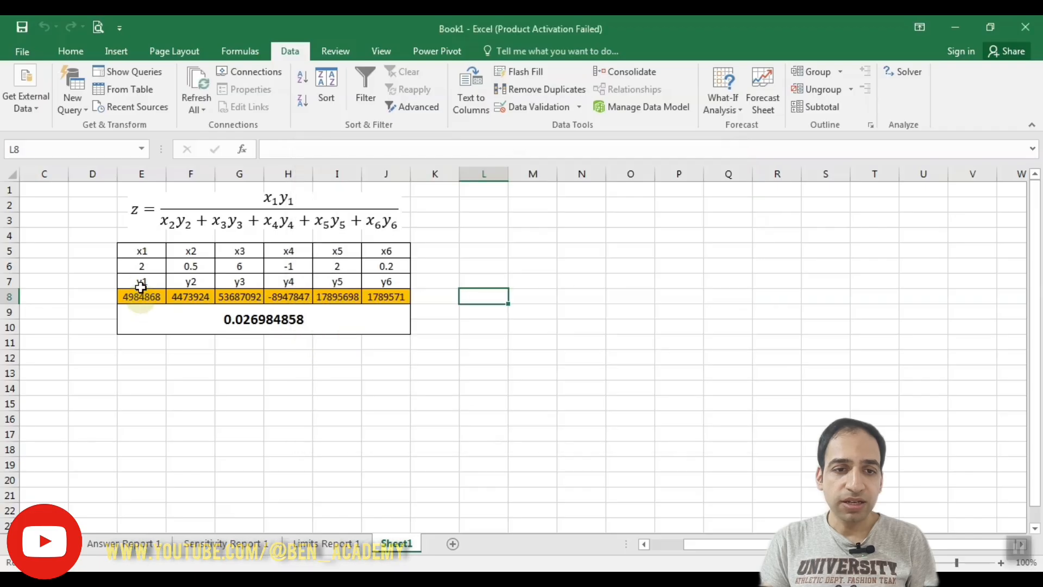
Reset the starting values in the orange cells E8 to J8 to 1 for every y variable
click(141, 296)
key(1)
key(Right)
key(1)
key(Right)
key(1)
key(Right)
key(1)
key(Right)
key(1)
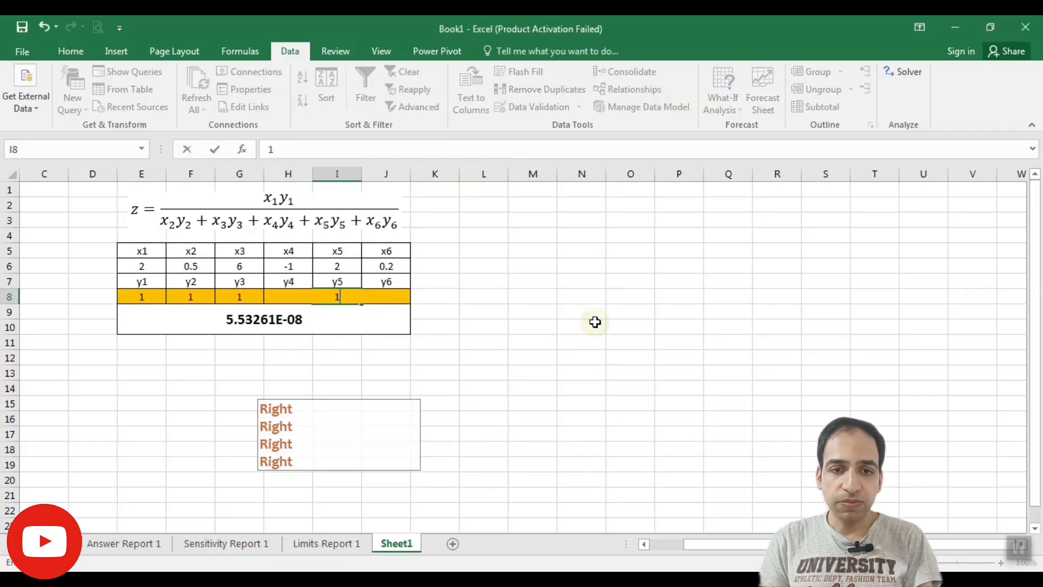
key(Right)
key(1)
key(Right)
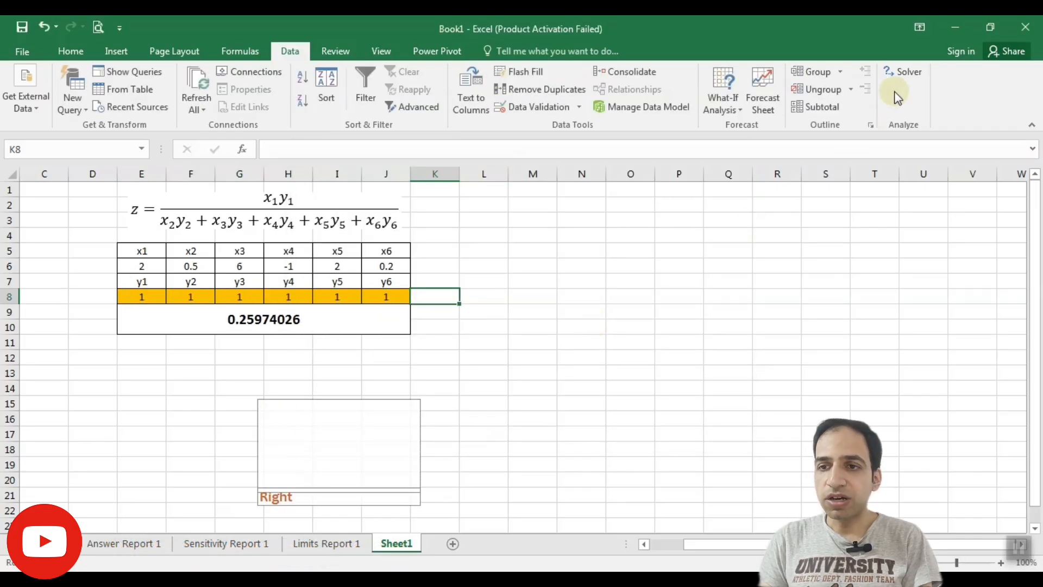
Maximize z in E9 with Solver from these starting values and keep the solution, returning to the Solver parameters
click(903, 73)
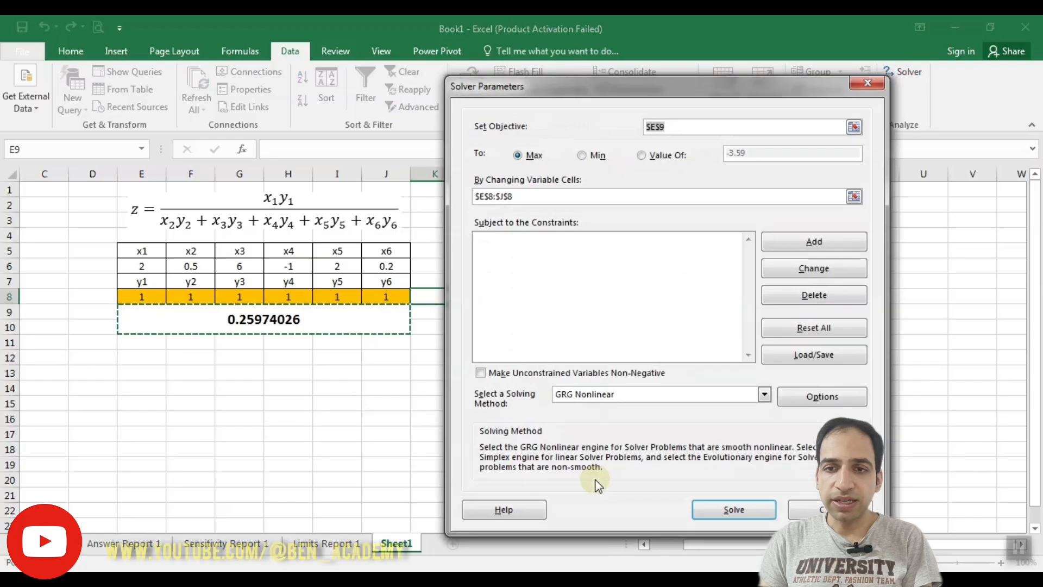
click(729, 509)
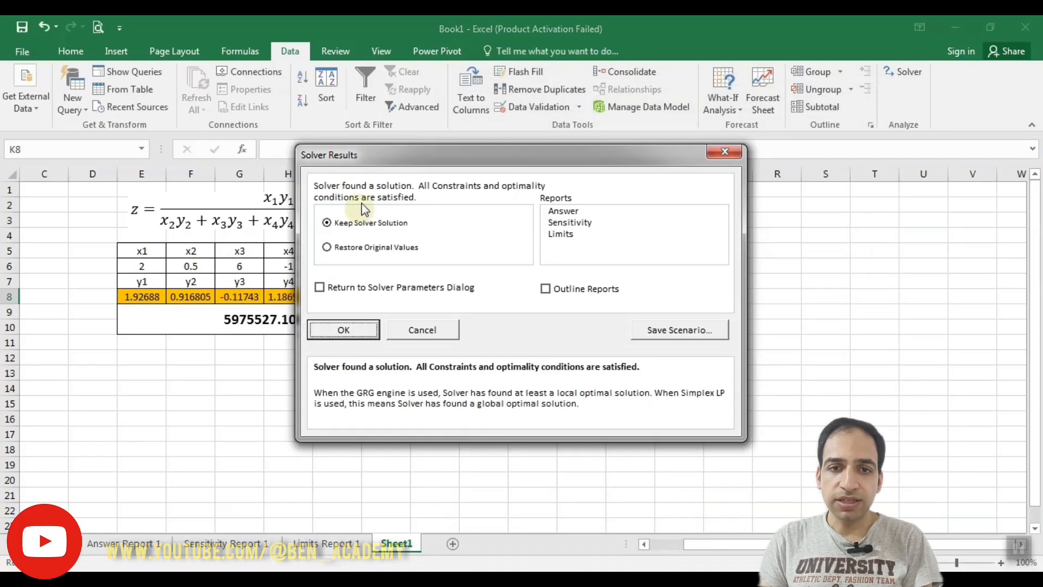
drag(373, 157, 599, 158)
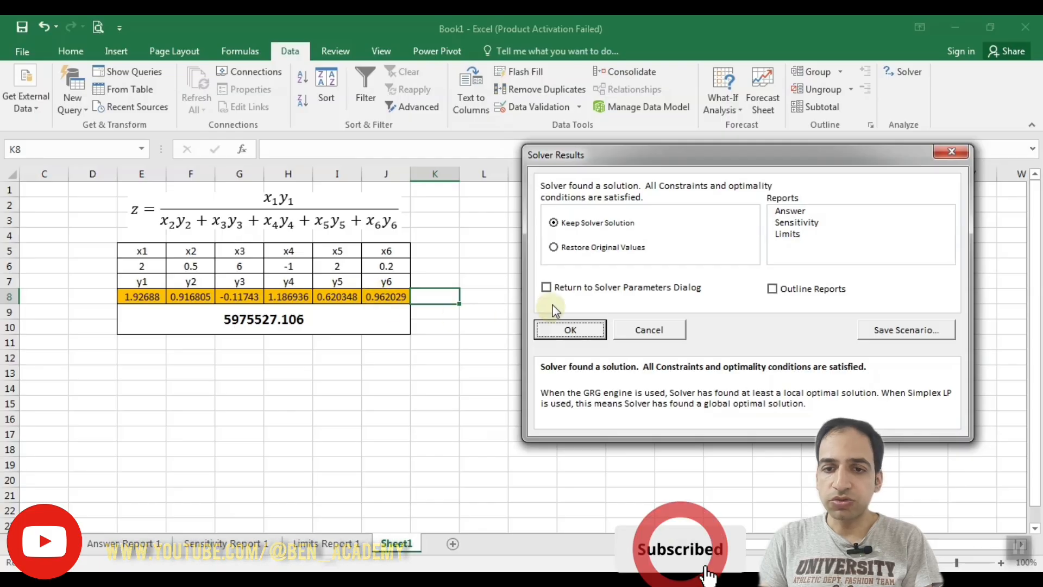
click(547, 287)
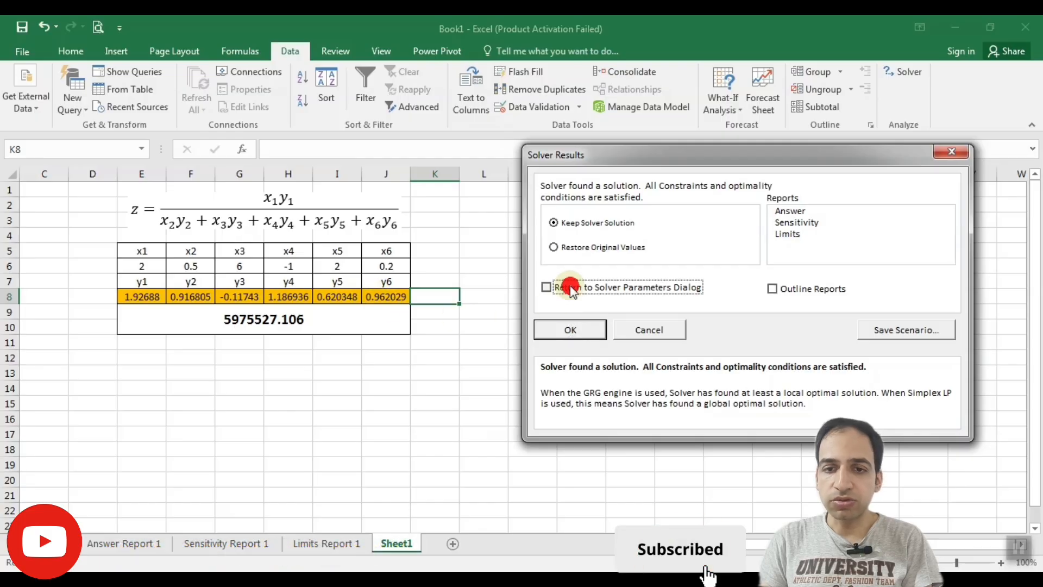
click(571, 331)
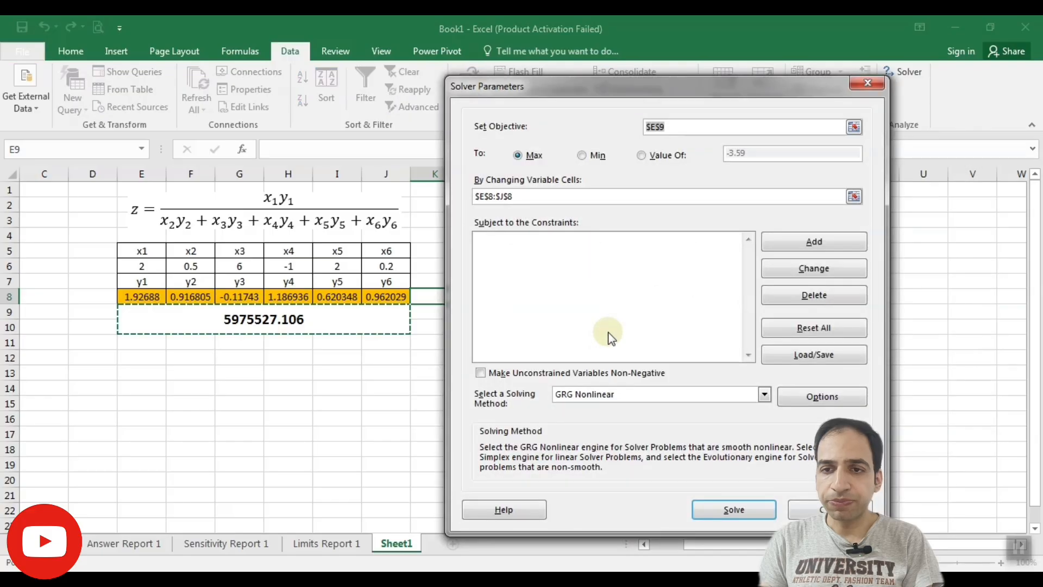
Switch the objective to Min, solve the model, and keep the solution, returning to the Solver parameters
click(585, 156)
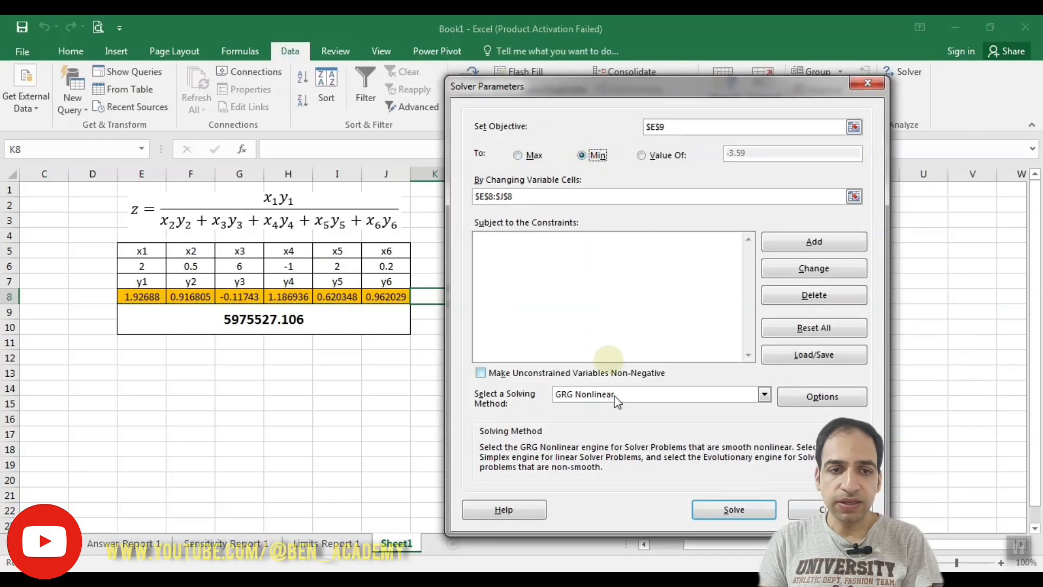
click(730, 507)
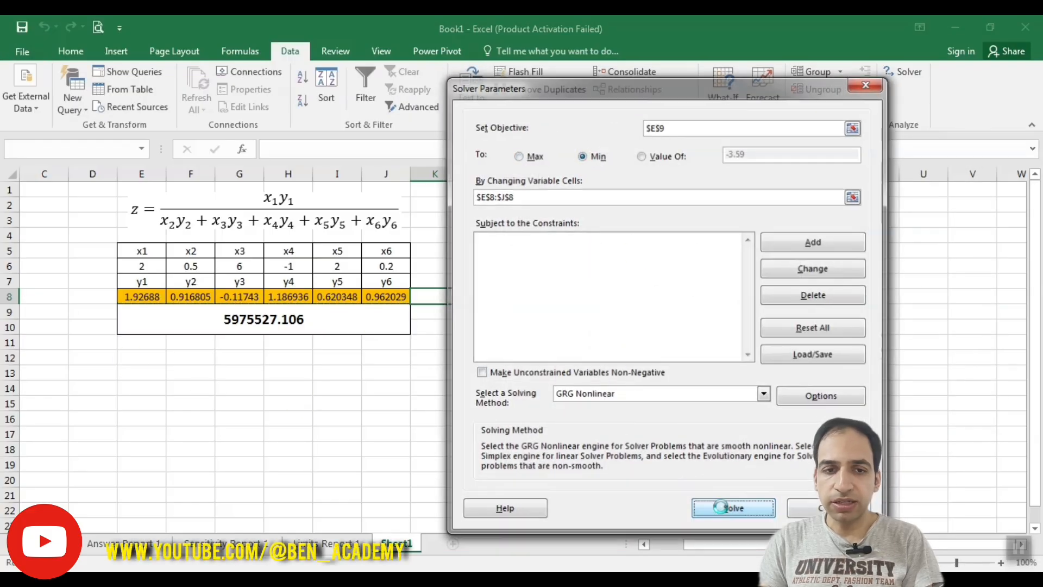
drag(334, 155, 497, 154)
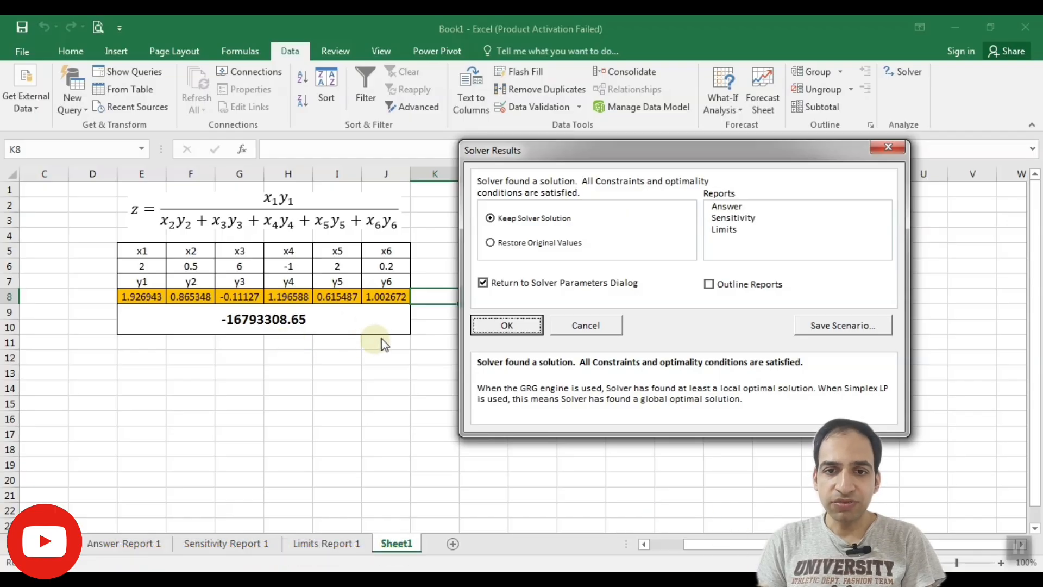
click(520, 328)
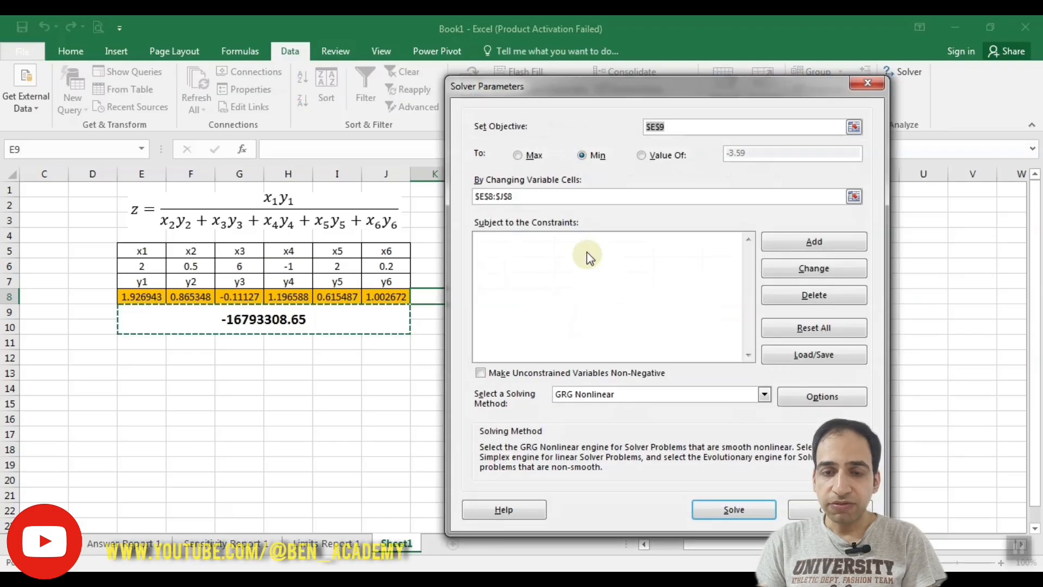
Set the objective back to Max and add a constraint that y1 in E8 is >= 250
click(519, 155)
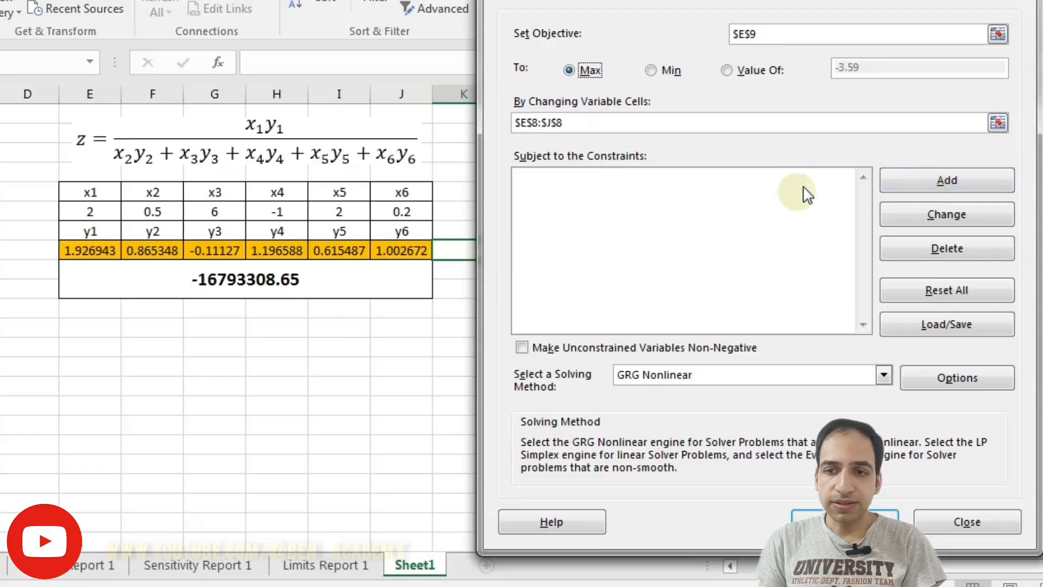
click(834, 241)
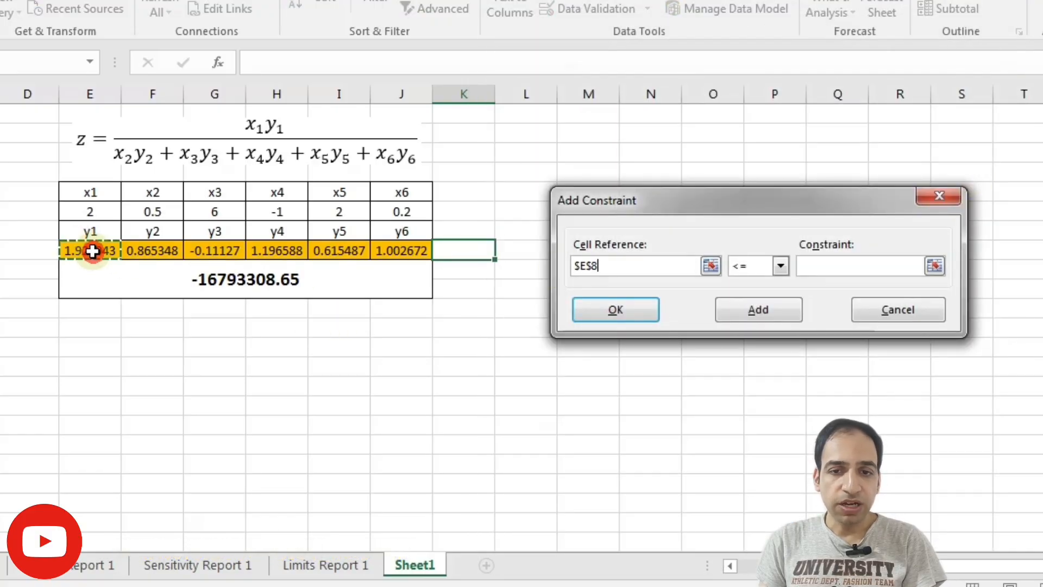
click(780, 265)
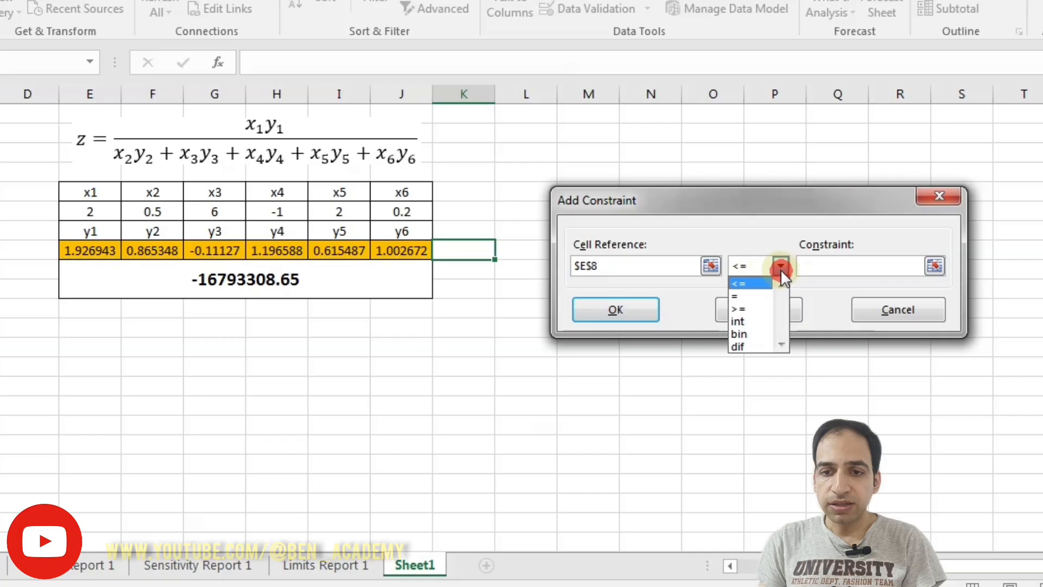
click(766, 309)
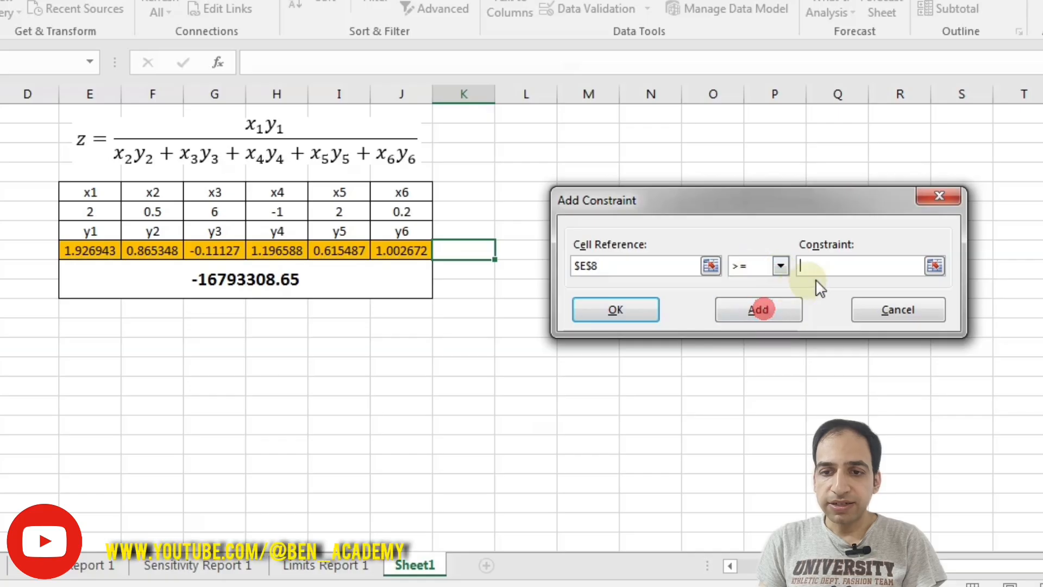
click(844, 271)
text(250)
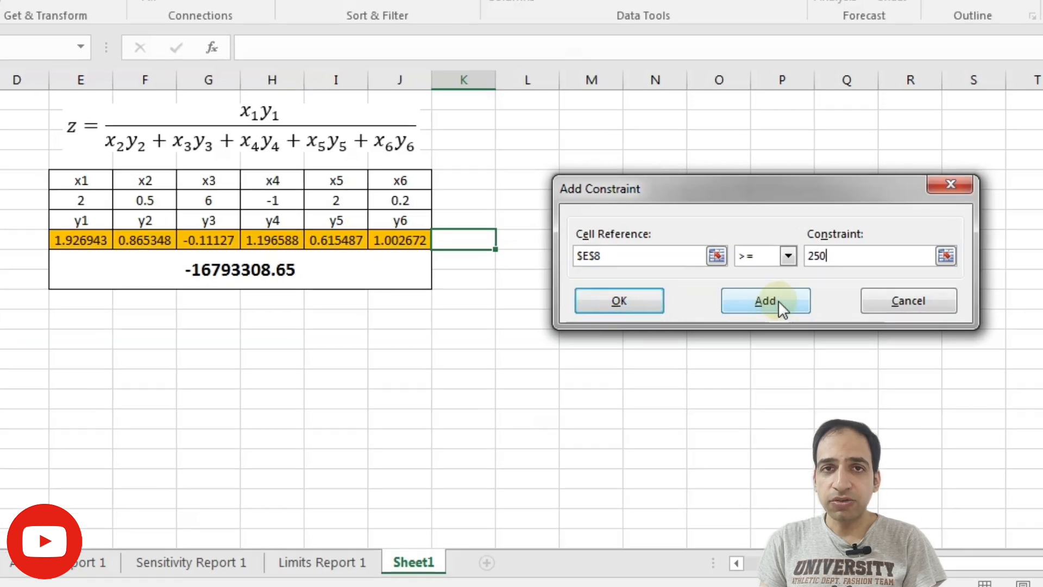
click(778, 300)
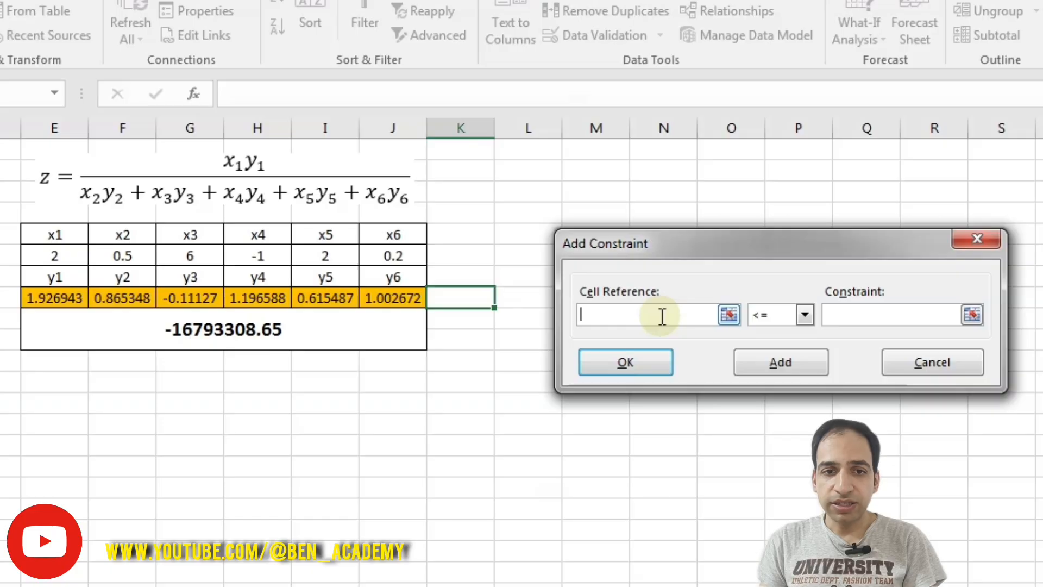
Add a second constraint that fixes y4 in H8 as = 1.58
click(249, 296)
click(804, 314)
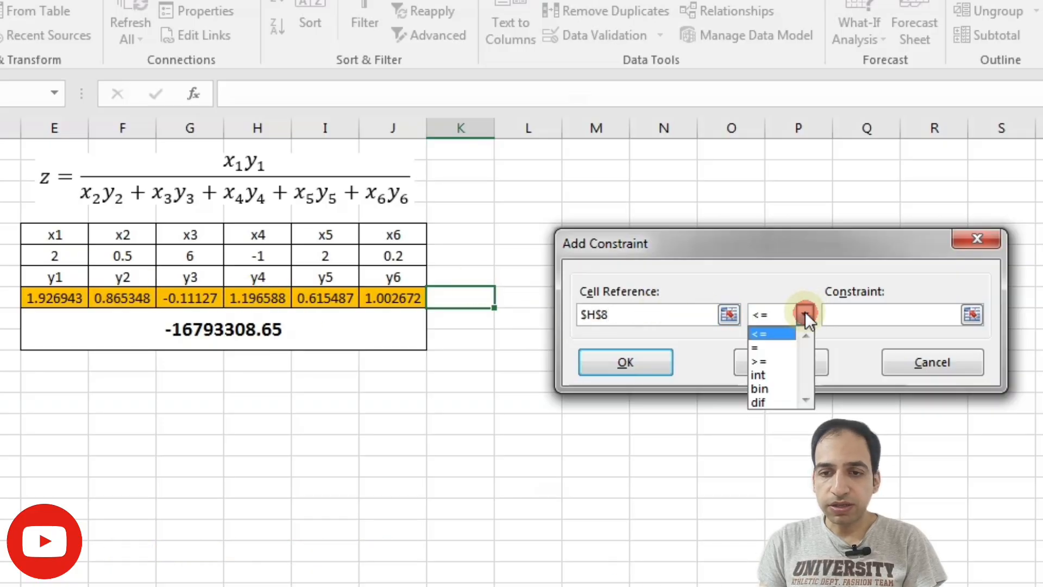
click(770, 347)
click(867, 311)
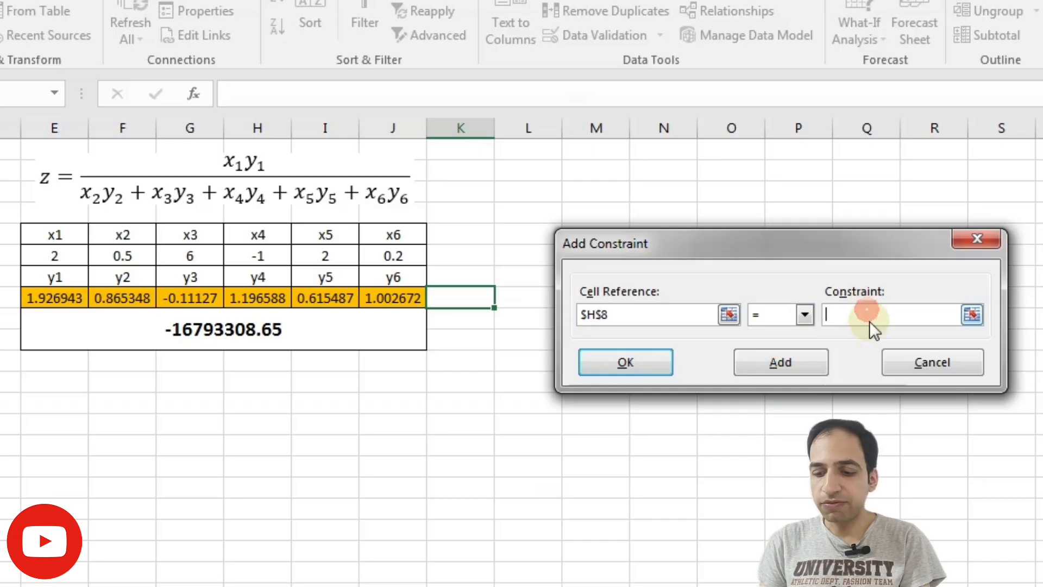
text(1.58)
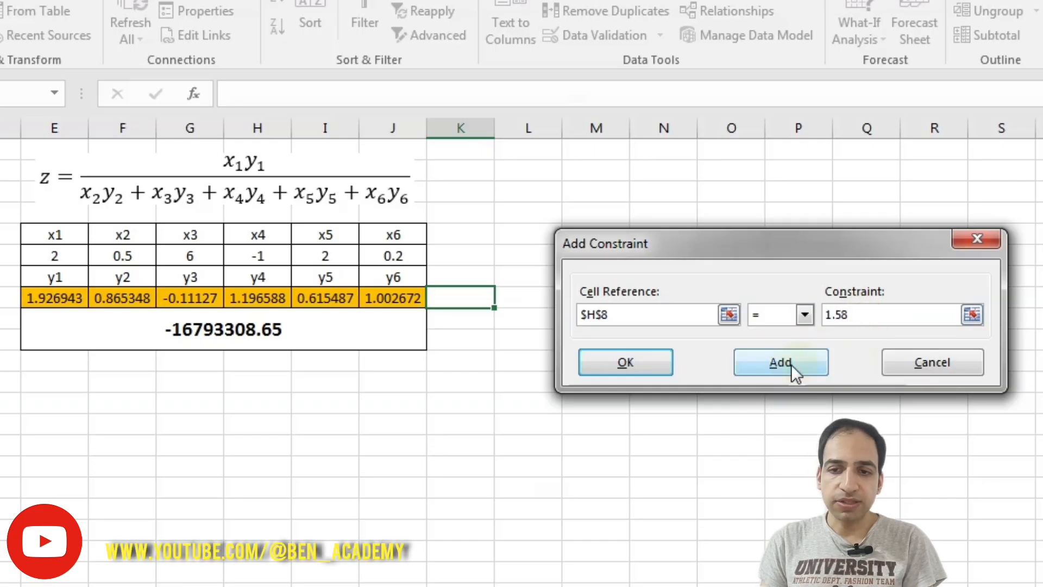
click(790, 364)
Add a third constraint that y6 in J8 is <= 20 and finish adding constraints
click(392, 298)
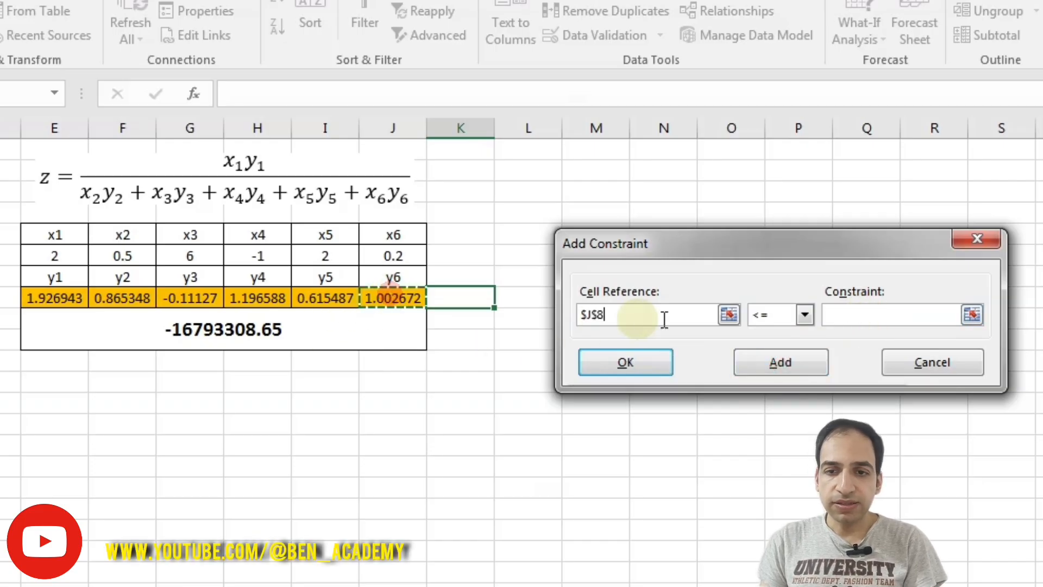
click(803, 314)
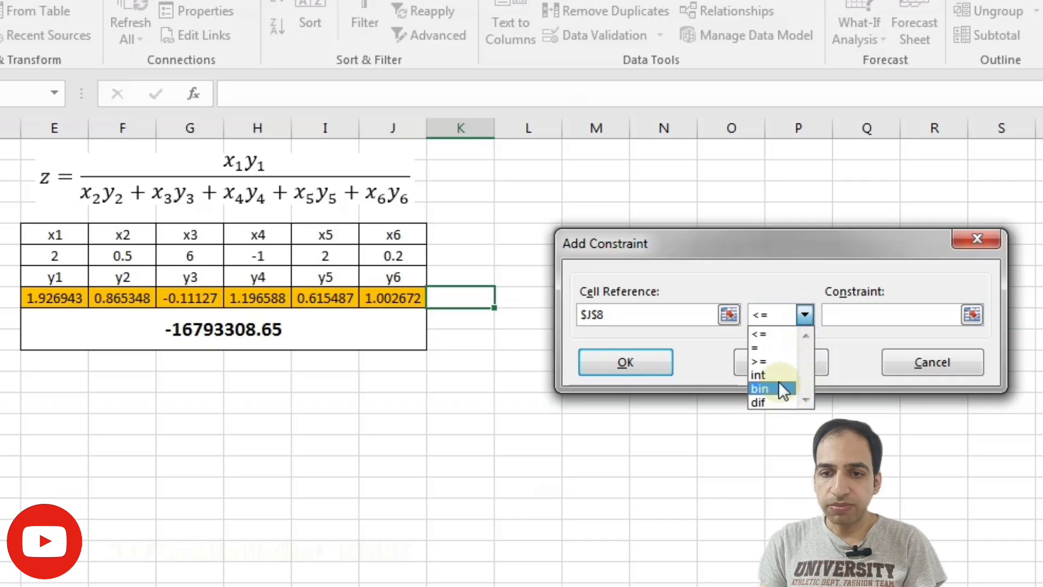
click(760, 333)
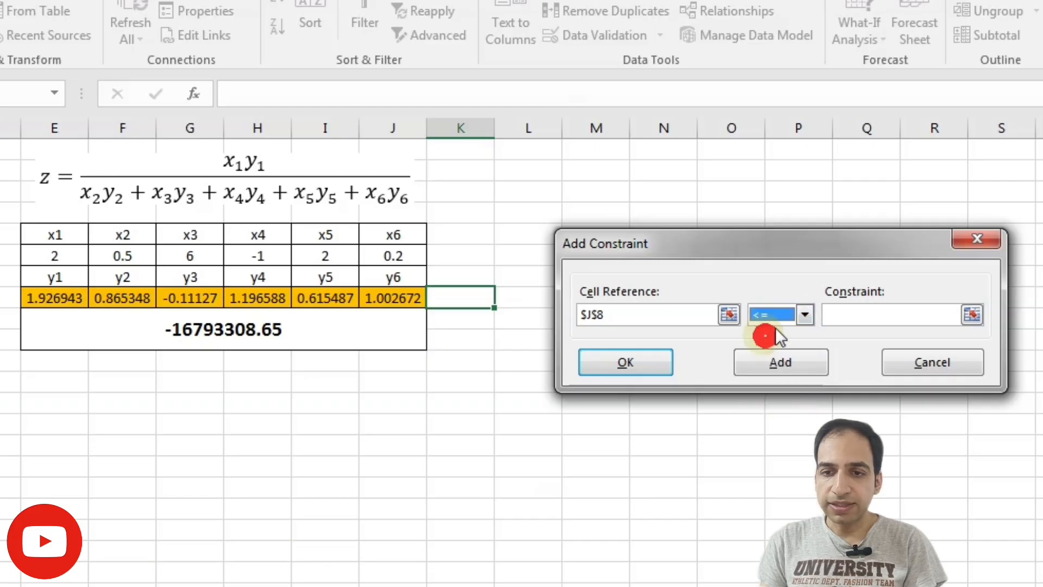
click(859, 318)
text(20)
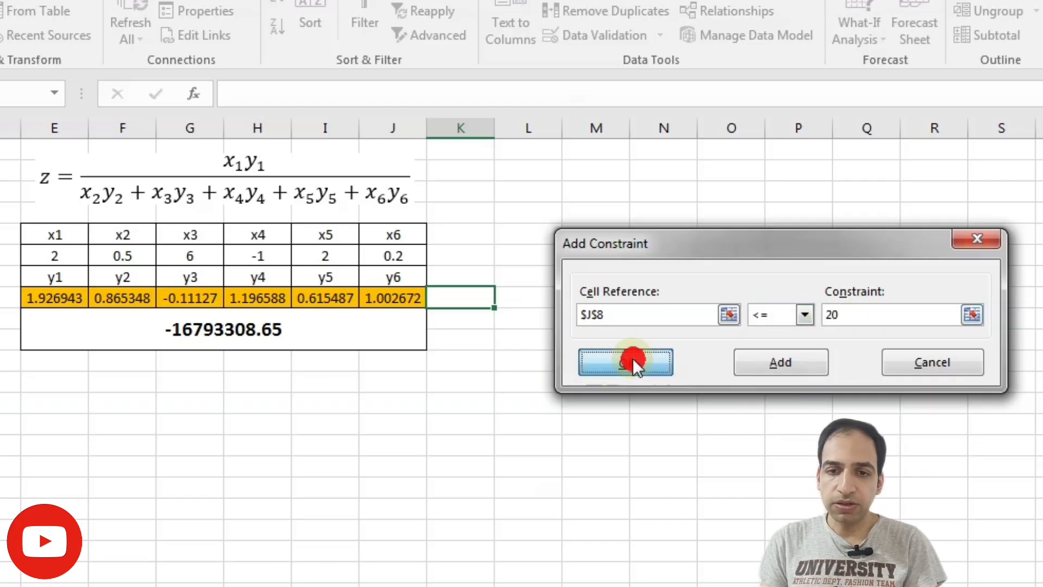
click(630, 361)
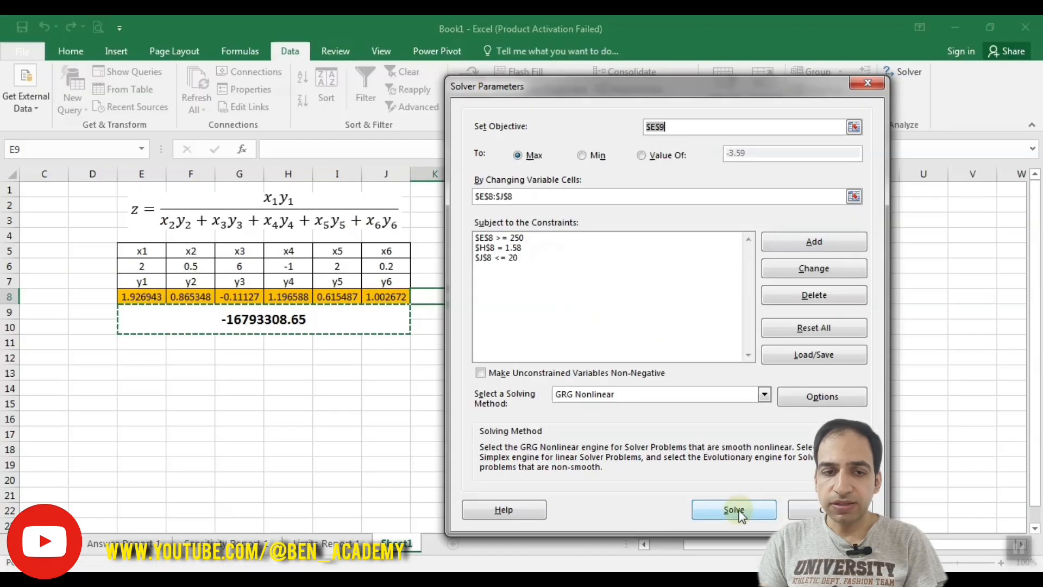
Solve the constrained maximization and keep the solution without returning to the Solver parameters
click(734, 509)
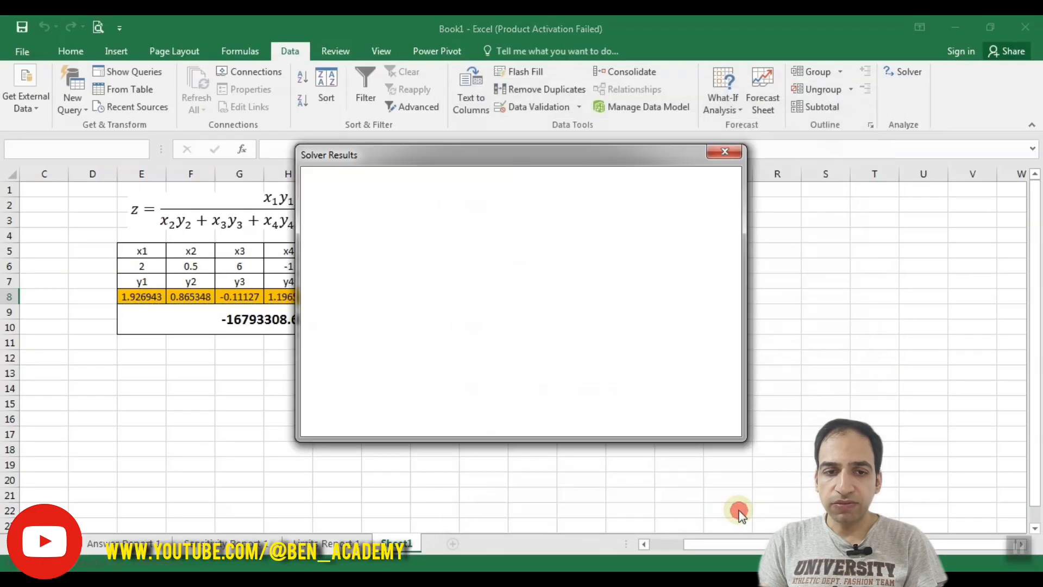
drag(362, 153, 568, 157)
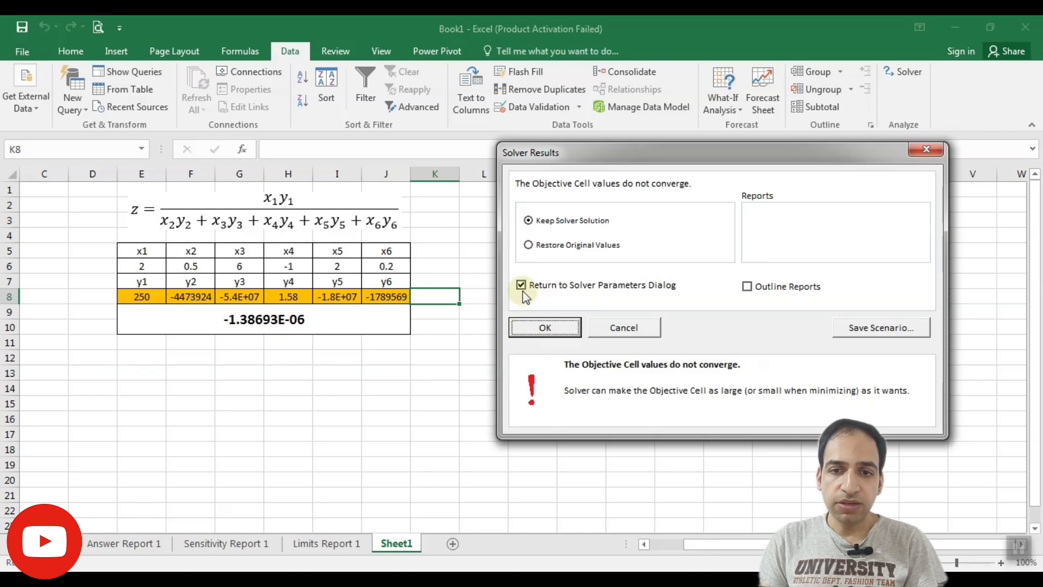
click(526, 328)
Reset the starting values of y1 to y6 in E8:J8 to 1
click(144, 297)
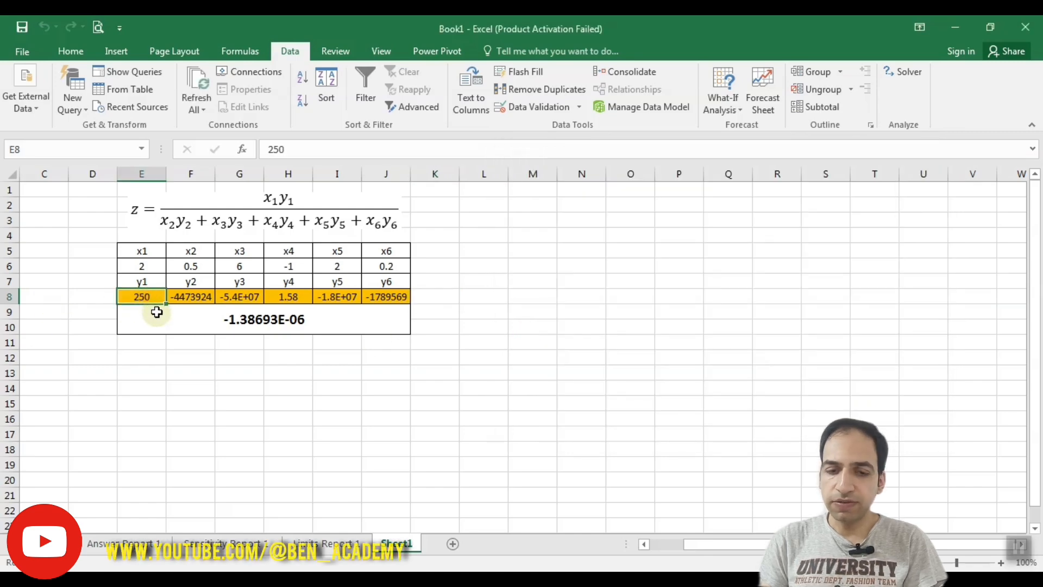
text(1)
key(Right)
key(1)
key(Right)
key(1)
key(Right)
key(1)
key(Right)
key(1)
key(Right)
key(1)
key(Right)
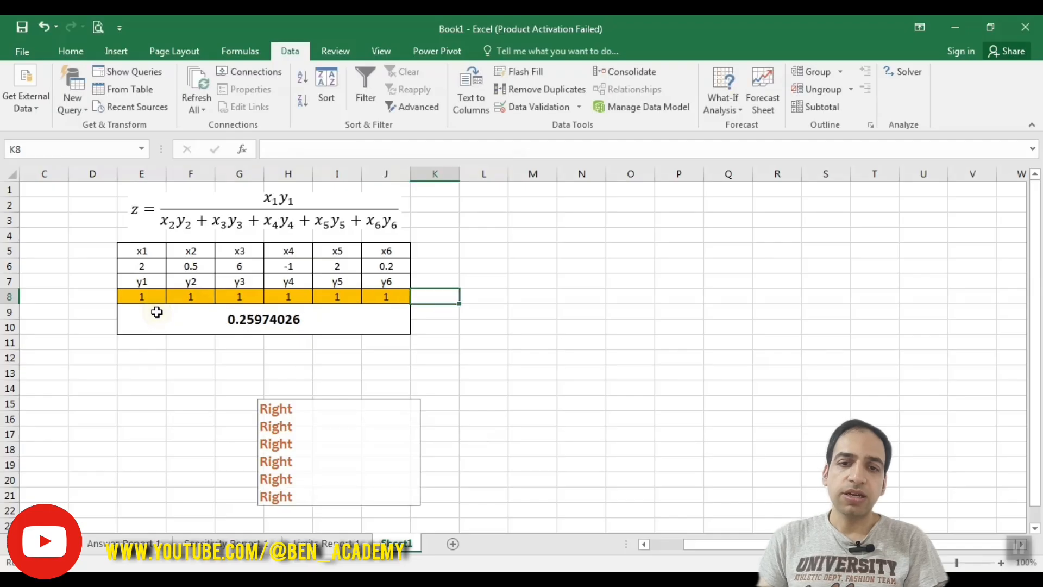
Run Solver again on the constrained maximization from the new starting values and keep the solution, returning to the Solver parameters
click(902, 71)
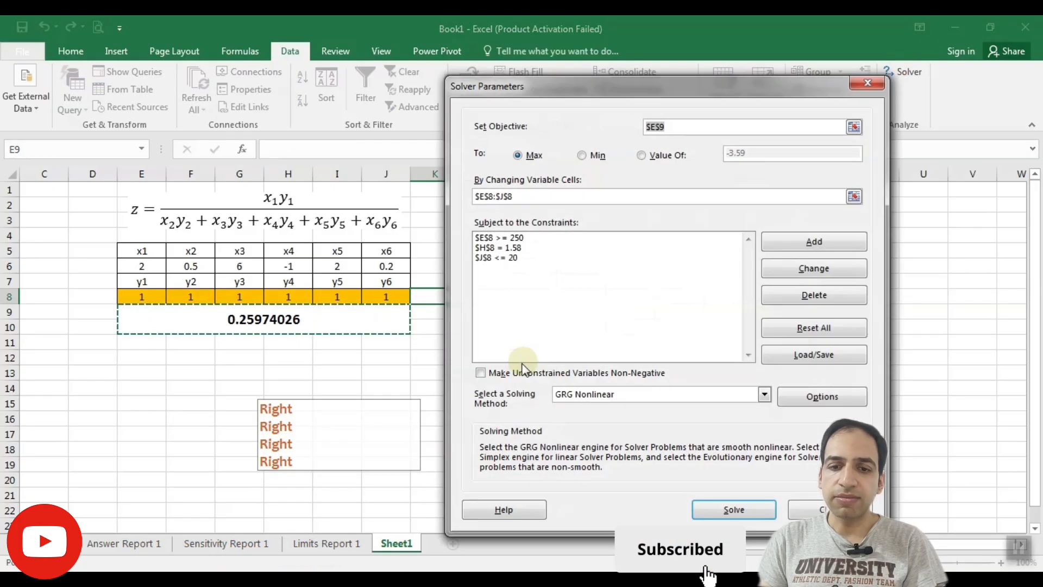
click(706, 509)
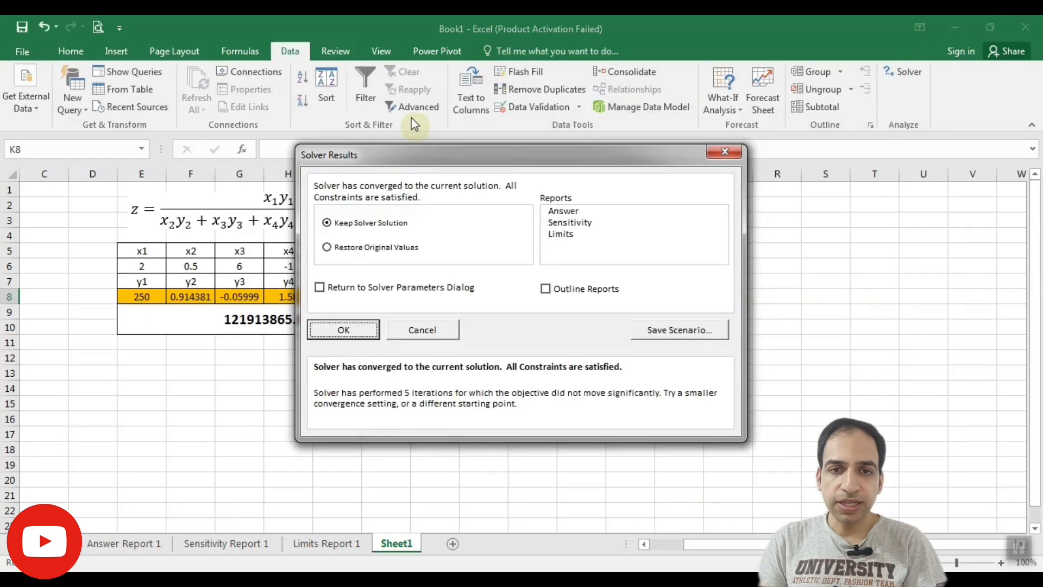
drag(427, 159, 667, 147)
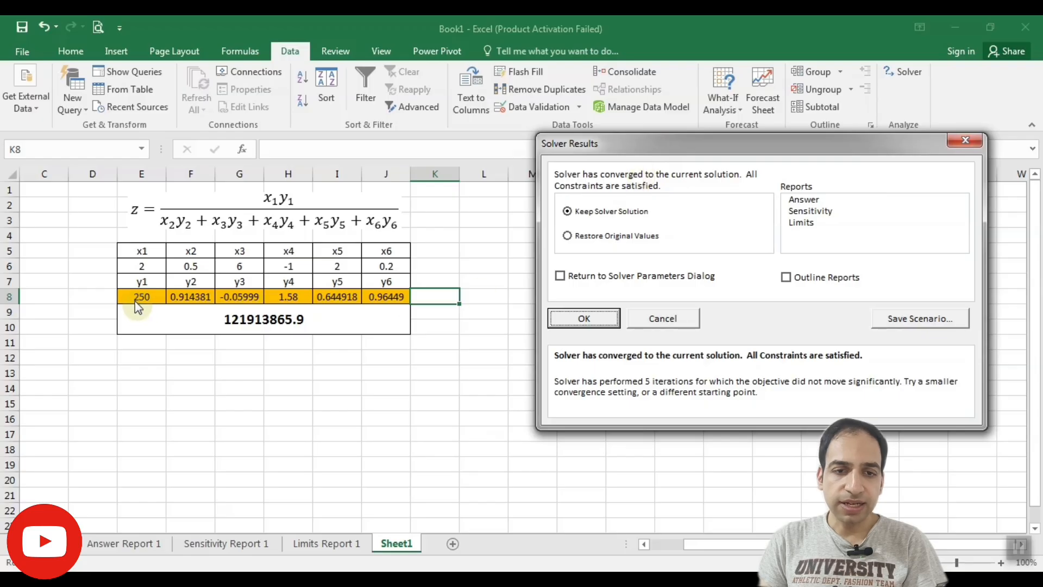
click(577, 277)
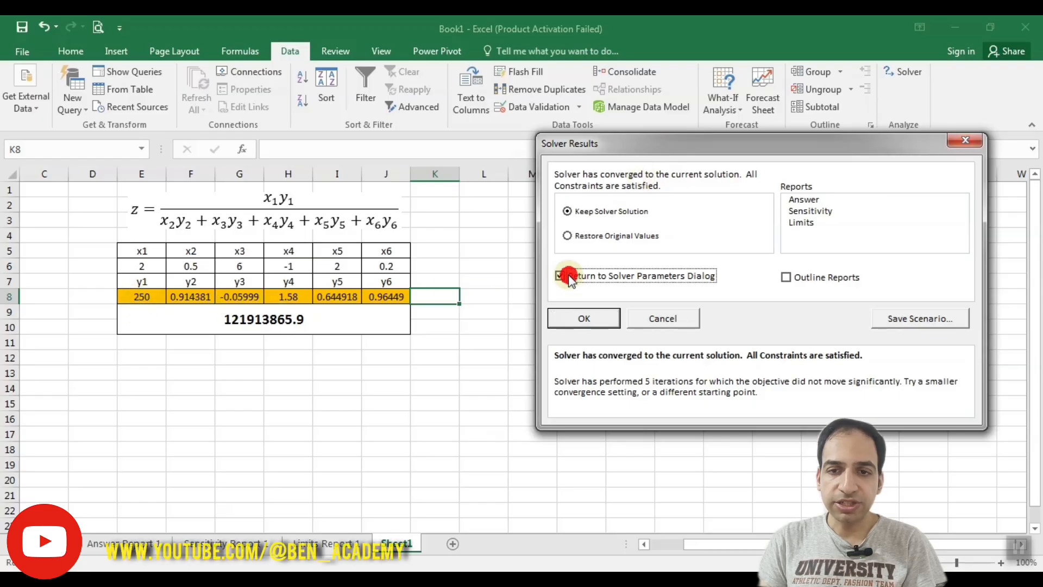
click(571, 319)
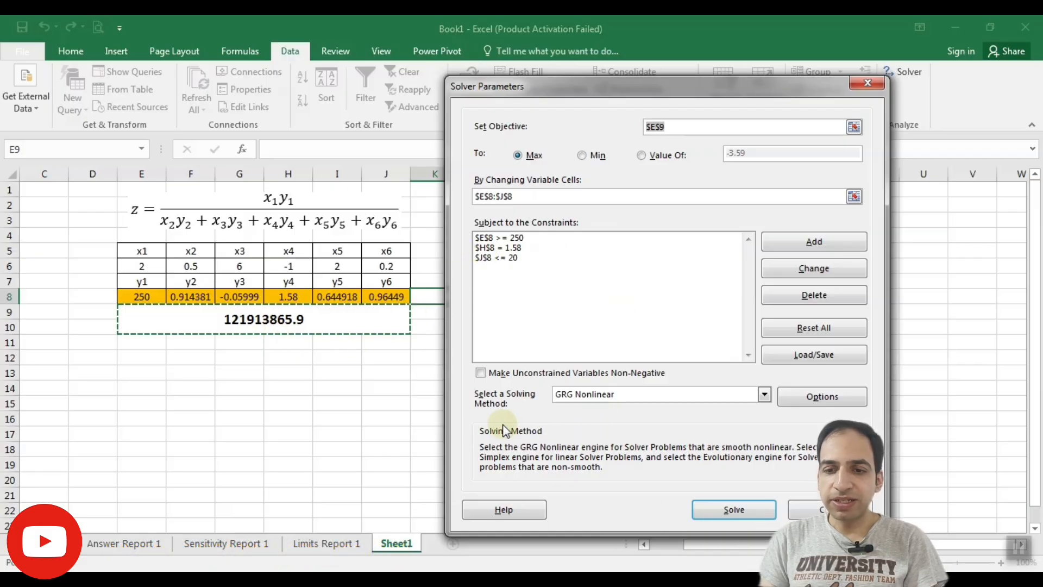
Examine the available solving methods and Solver's general, GRG Nonlinear and Evolutionary options, and close Solver without solving again
click(674, 402)
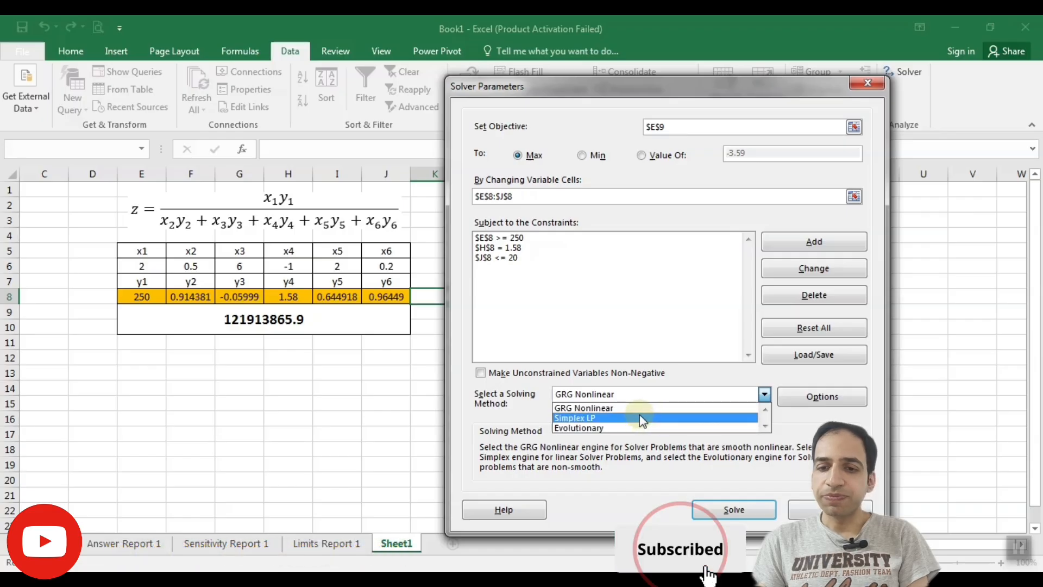
click(821, 396)
click(821, 396)
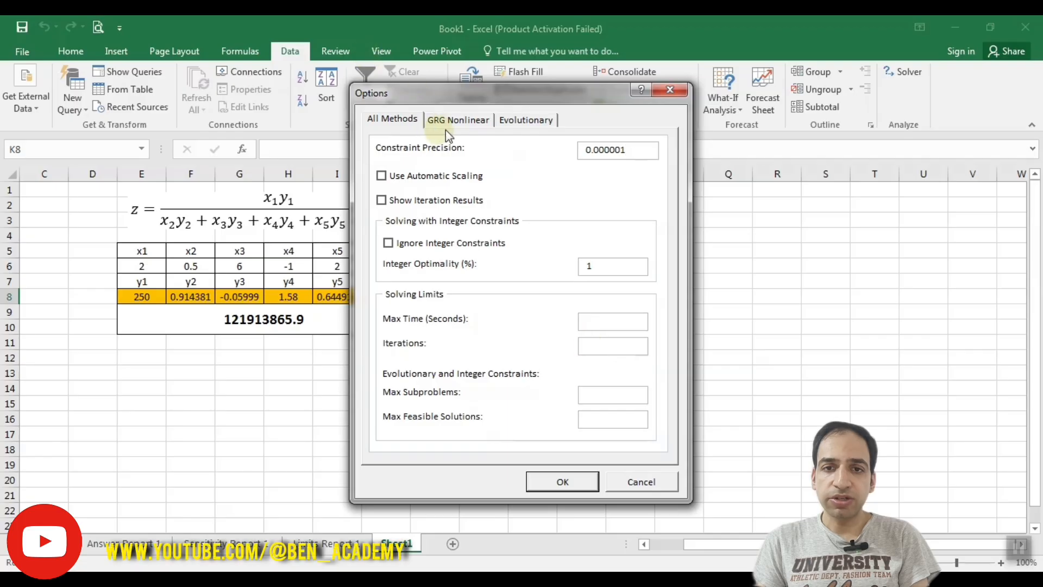
click(480, 123)
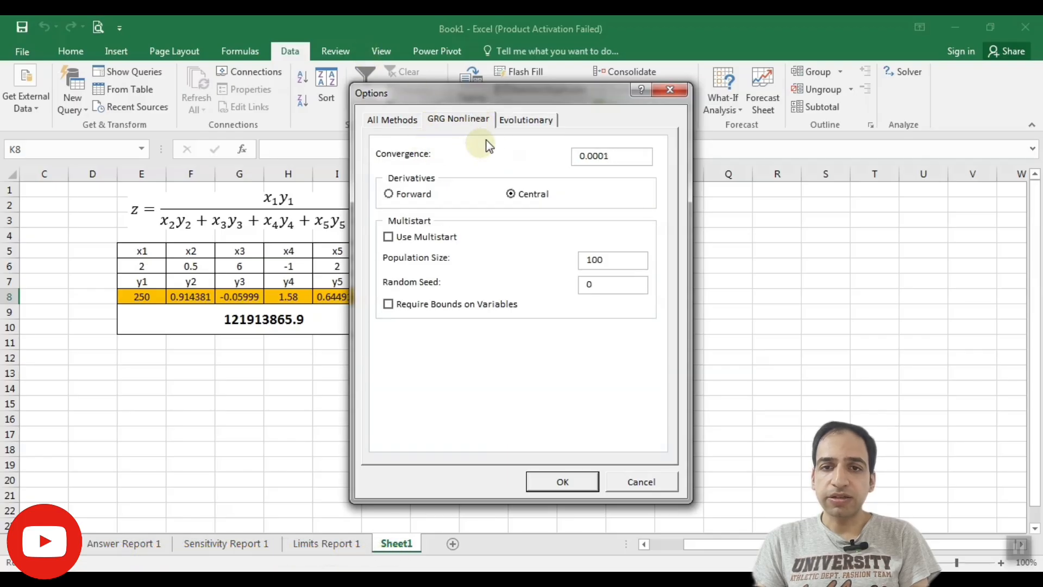
click(535, 119)
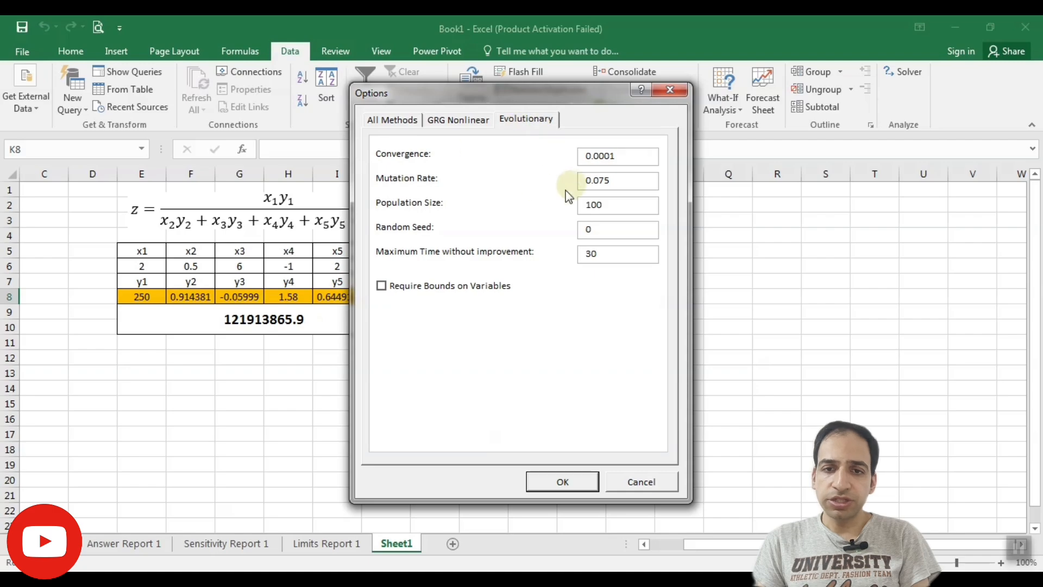
click(461, 120)
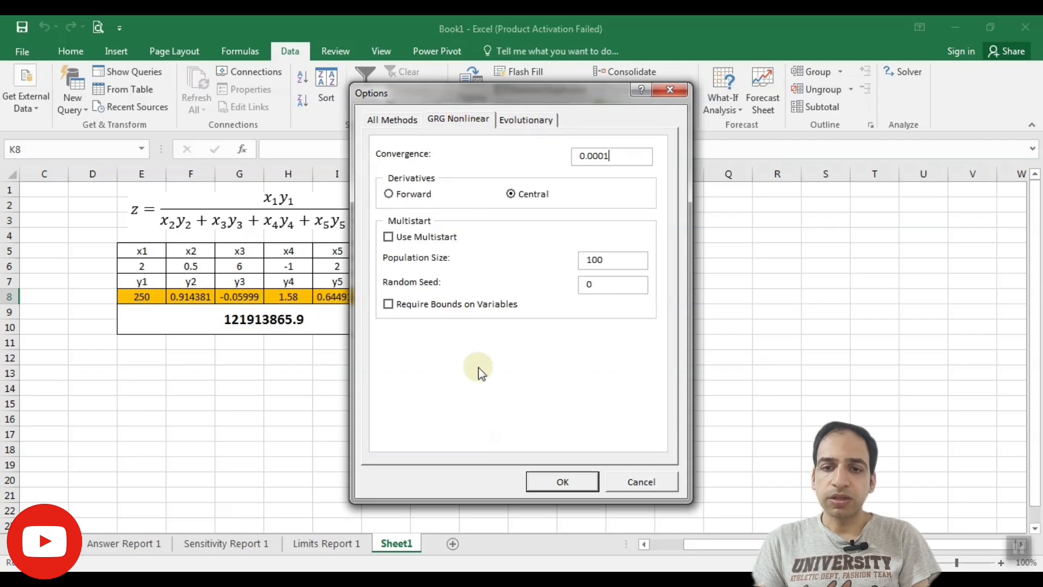
click(583, 482)
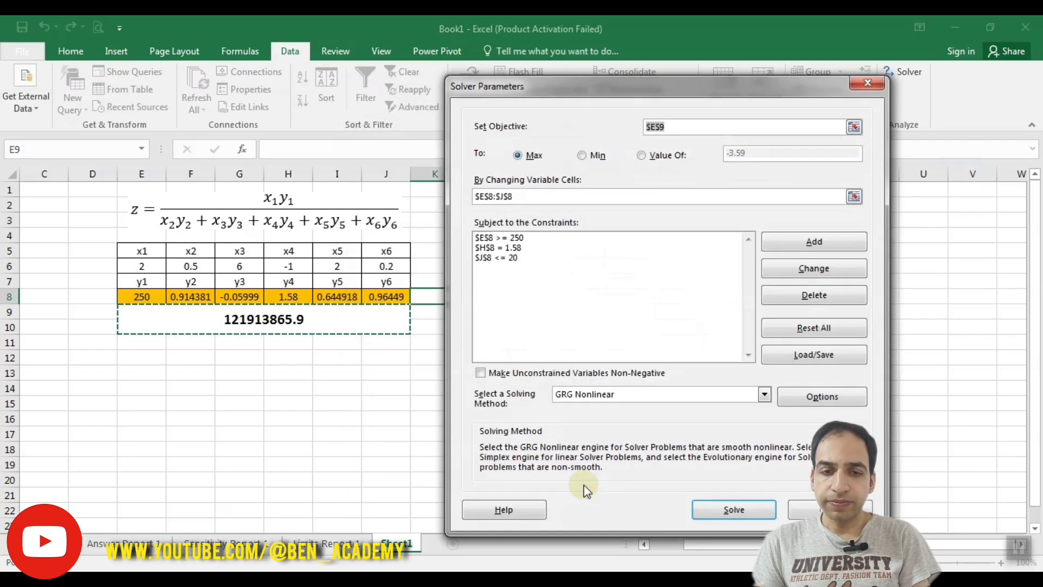
click(815, 510)
click(517, 299)
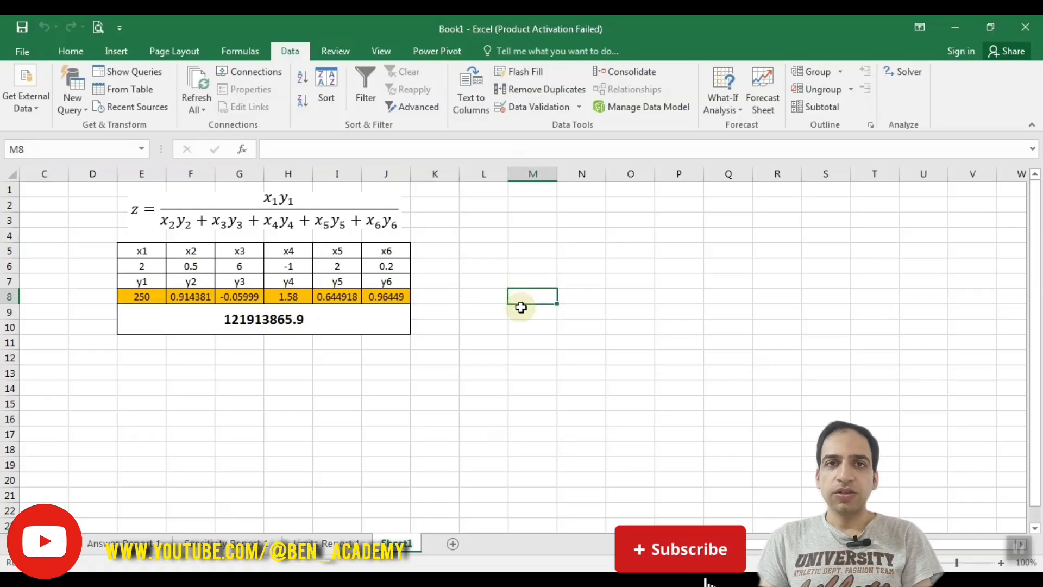